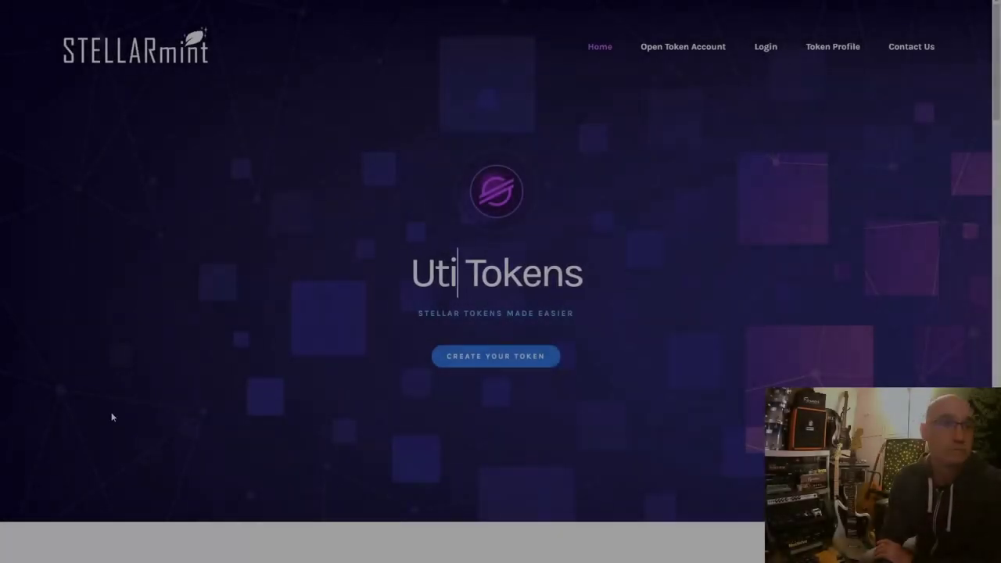
Examine the Stellarmint home page, covering the welcome text, the how-it-works cards and the Stellar network section.
click(517, 363)
scroll(656, 263, down, 5)
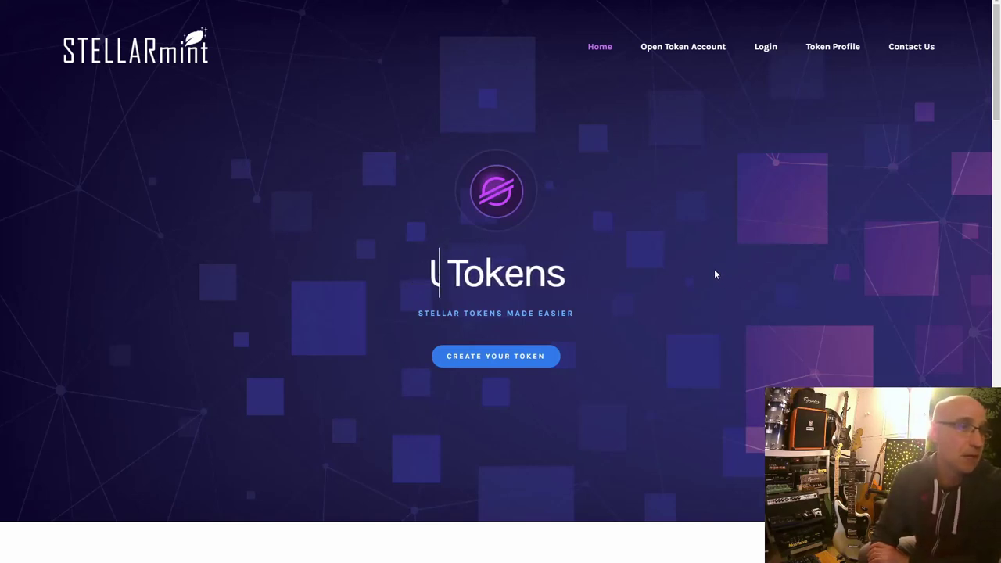
scroll(714, 272, down, 3)
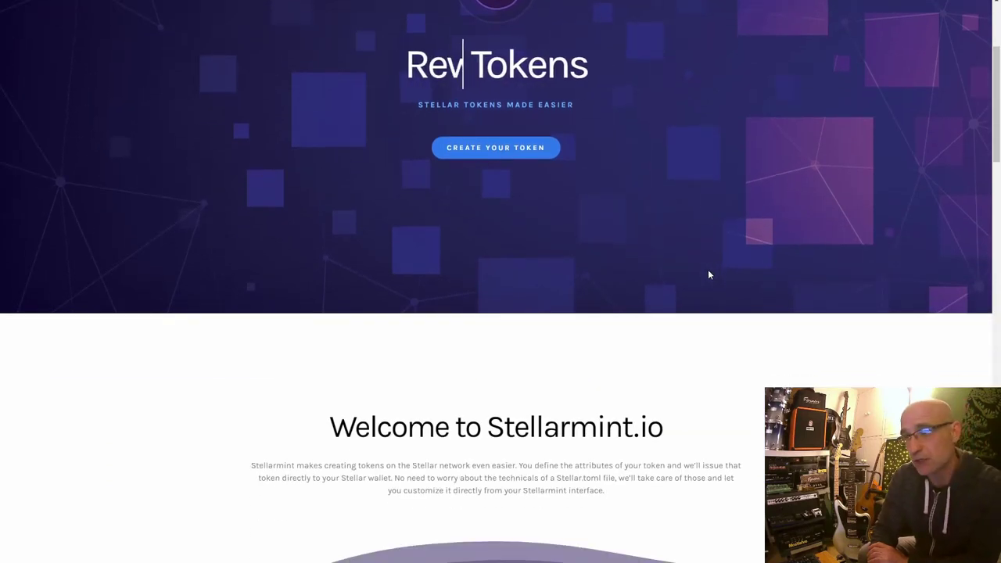
scroll(709, 272, down, 2)
scroll(709, 275, down, 3)
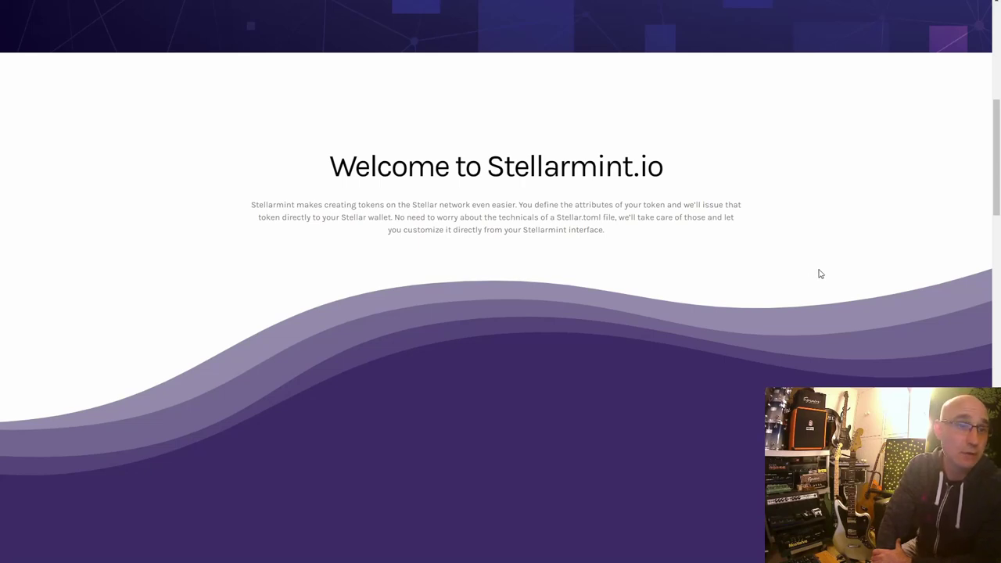
scroll(724, 280, down, 2)
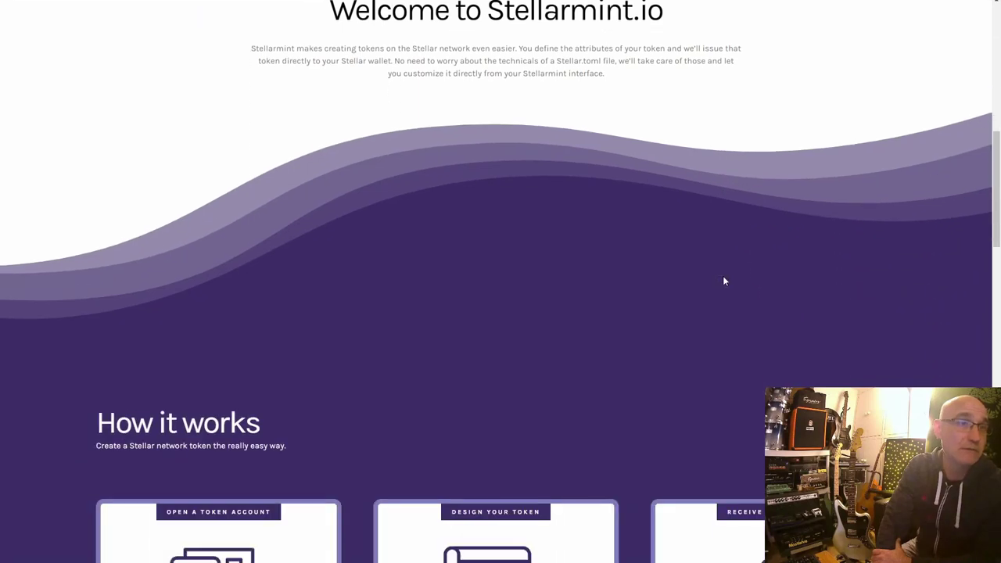
scroll(724, 280, down, 5)
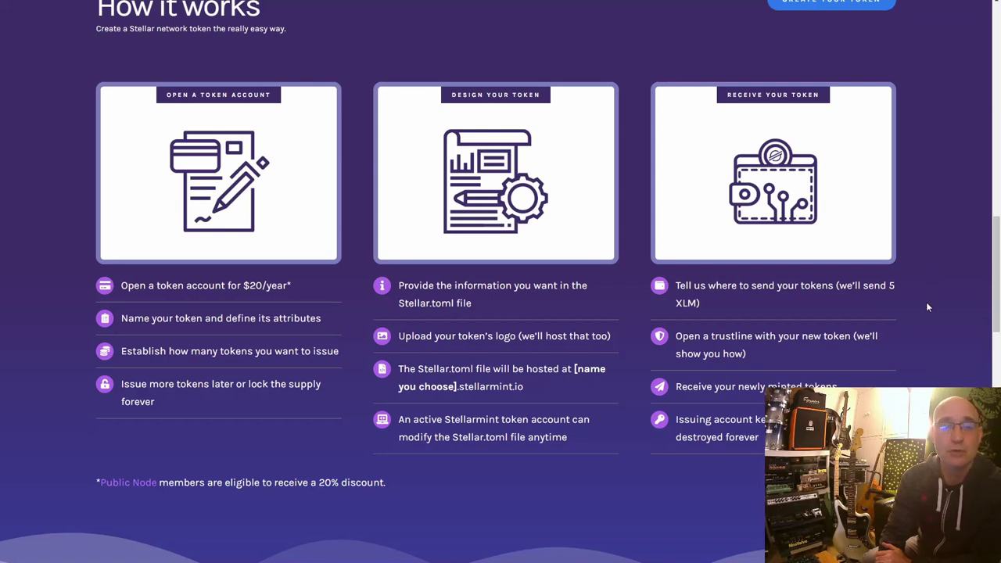
scroll(927, 306, down, 1)
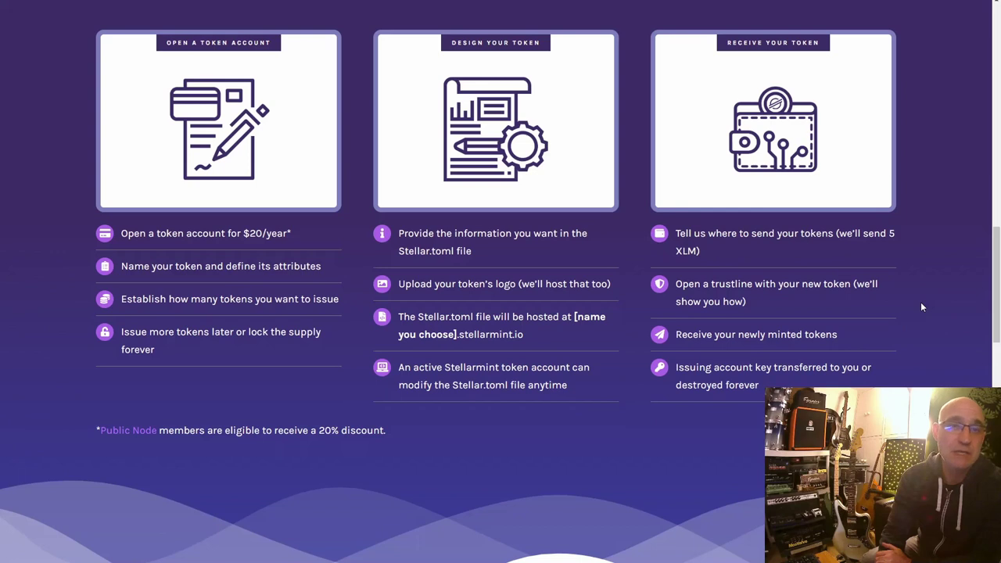
scroll(907, 331, down, 5)
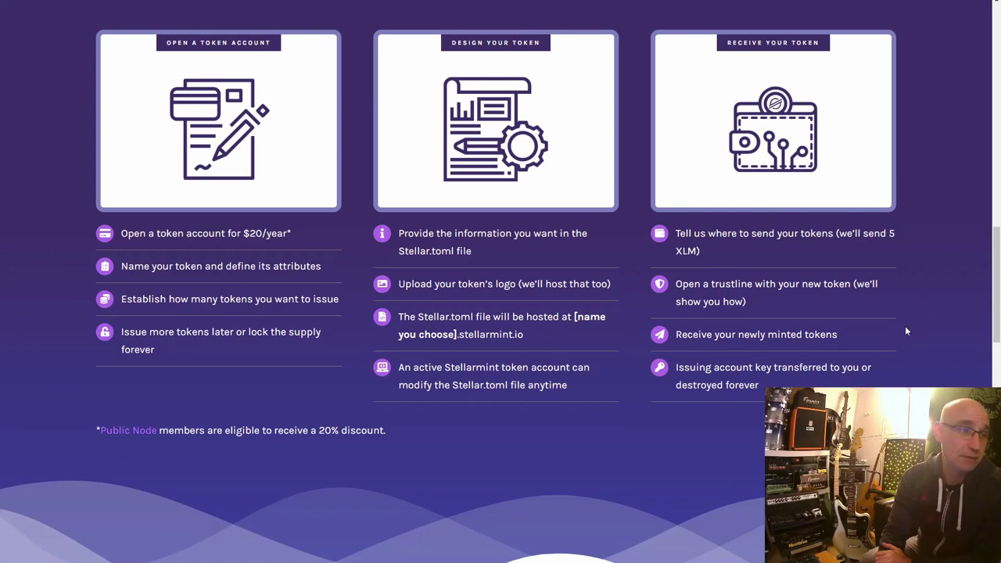
scroll(900, 330, down, 5)
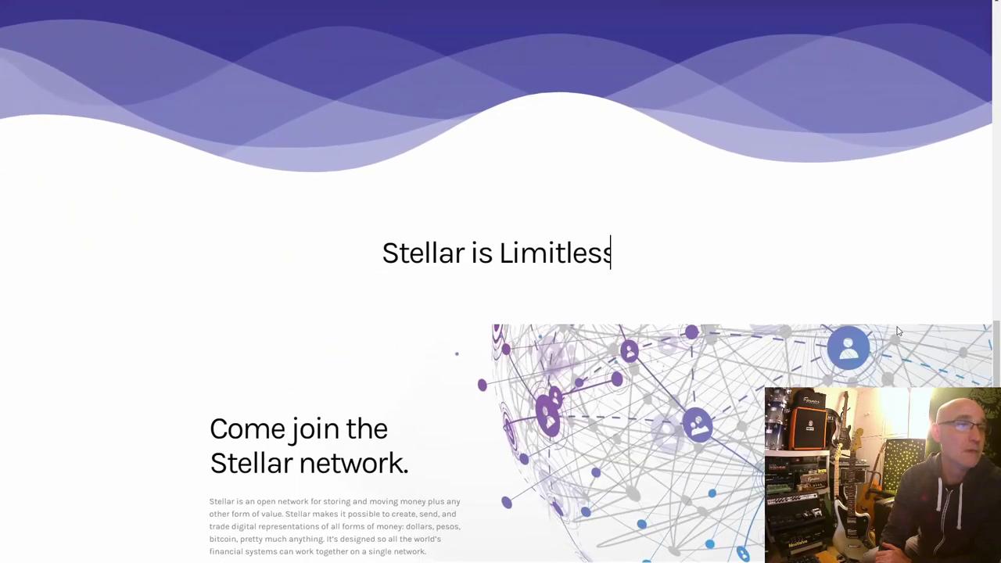
scroll(895, 331, down, 4)
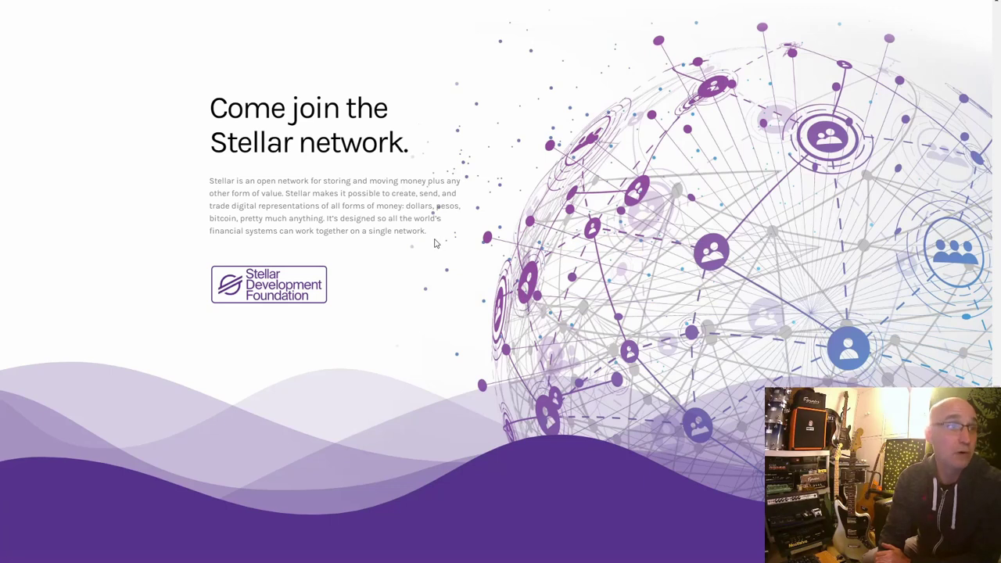
scroll(434, 244, down, 3)
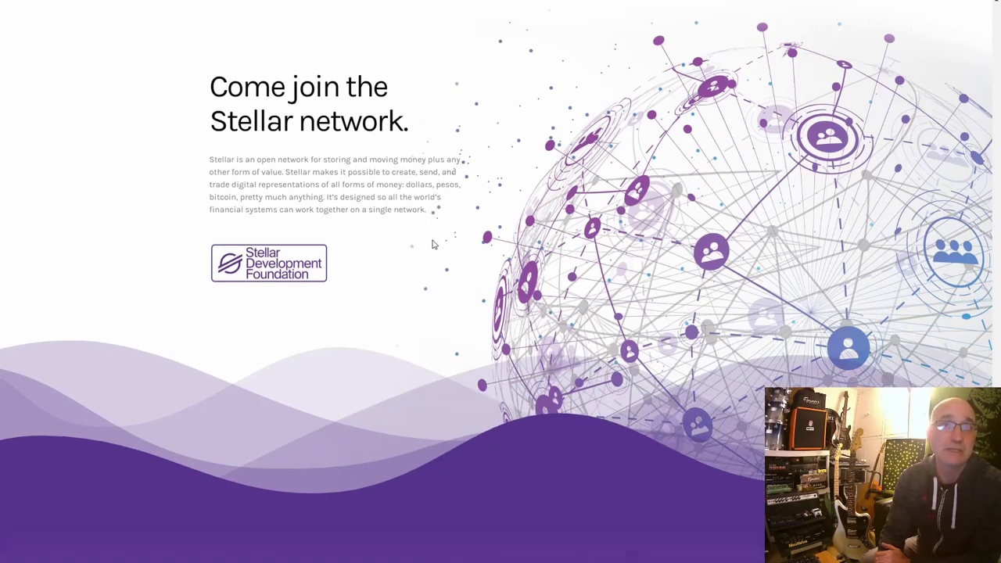
Review the token profile's account information and its irreversible token and wallet fields, including the number of tokens issued.
scroll(433, 245, down, 3)
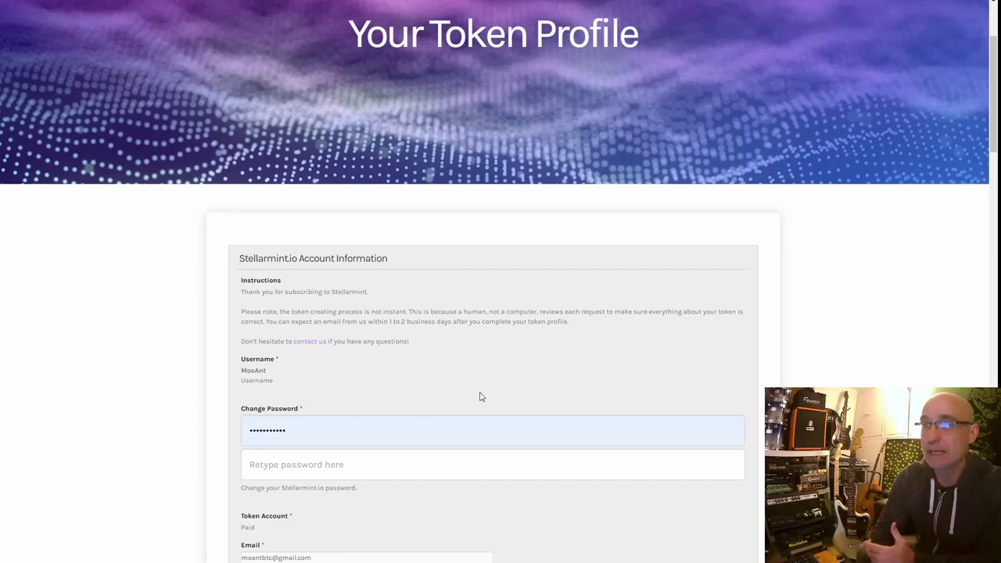
scroll(436, 406, down, 2)
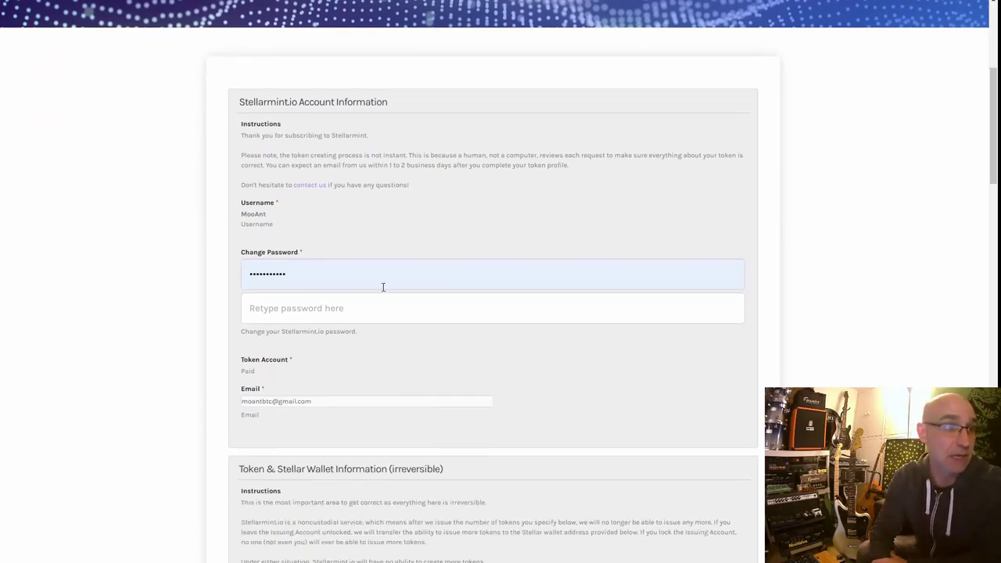
scroll(669, 374, down, 2)
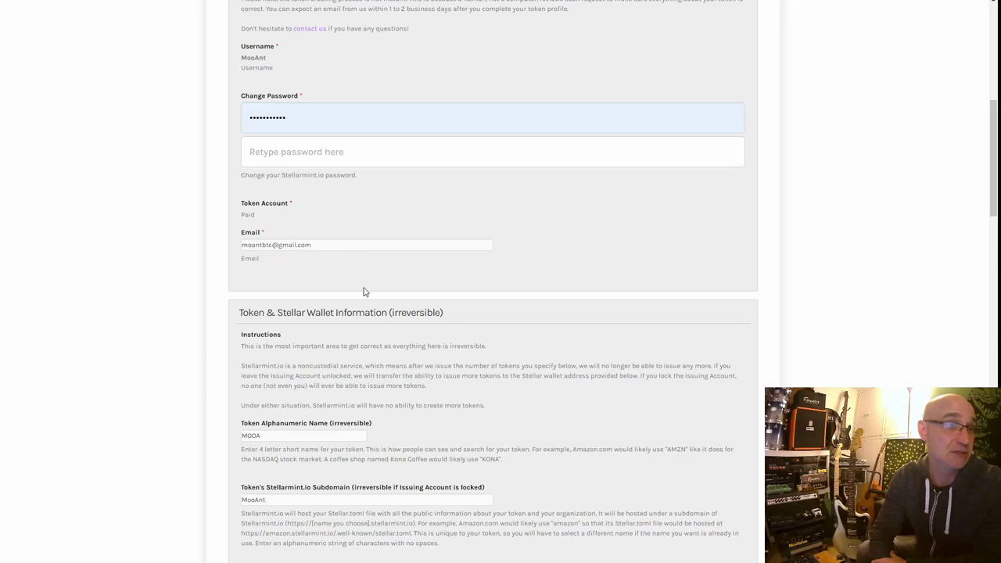
scroll(358, 271, down, 3)
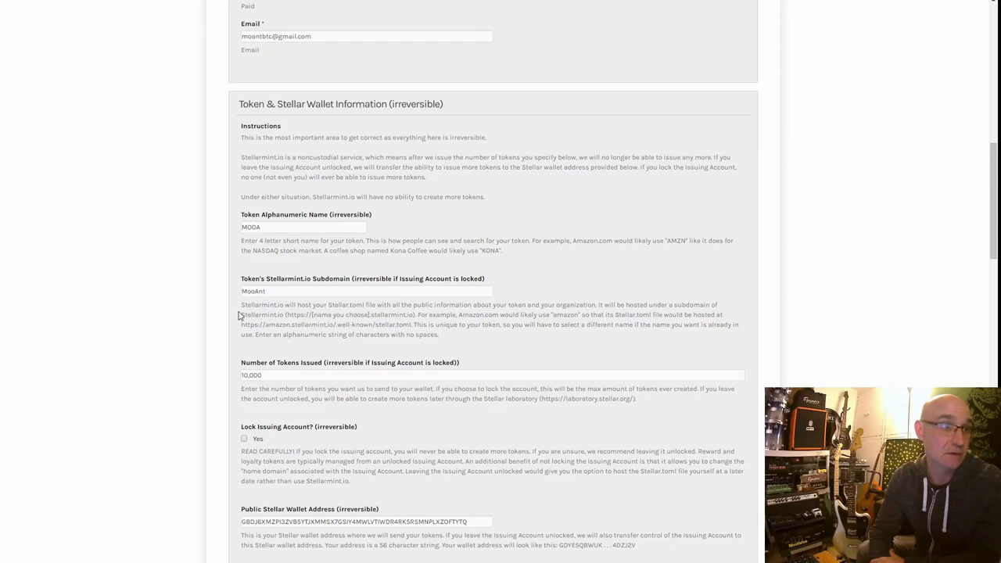
scroll(581, 309, down, 4)
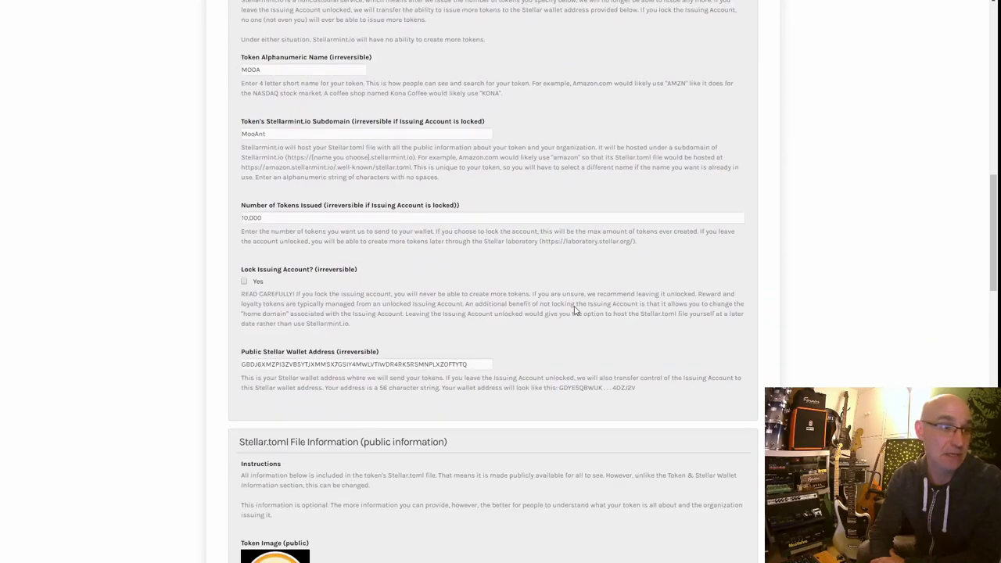
double_click(287, 116)
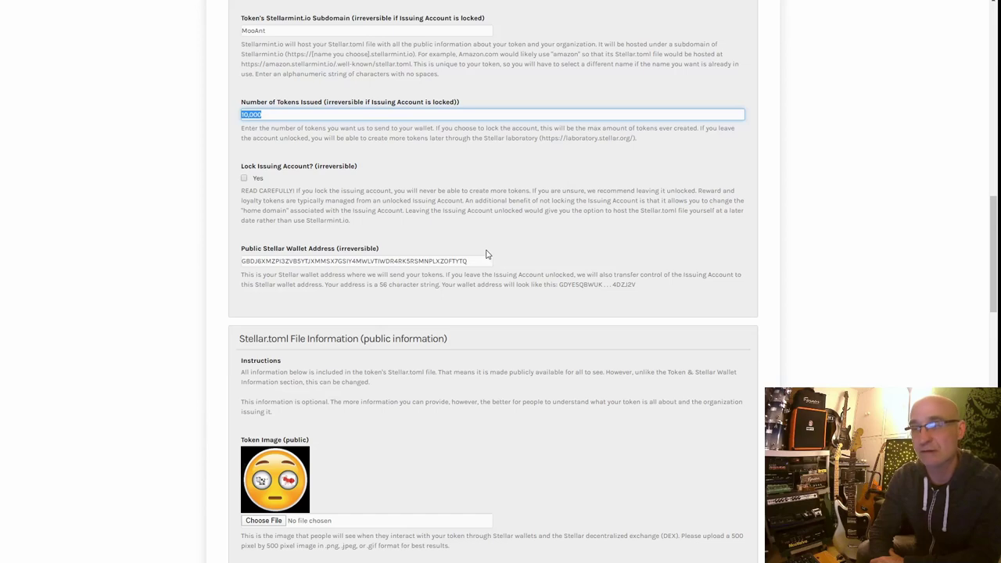
Review the public Stellar.toml information, including the token image, token name and token description.
scroll(469, 255, down, 3)
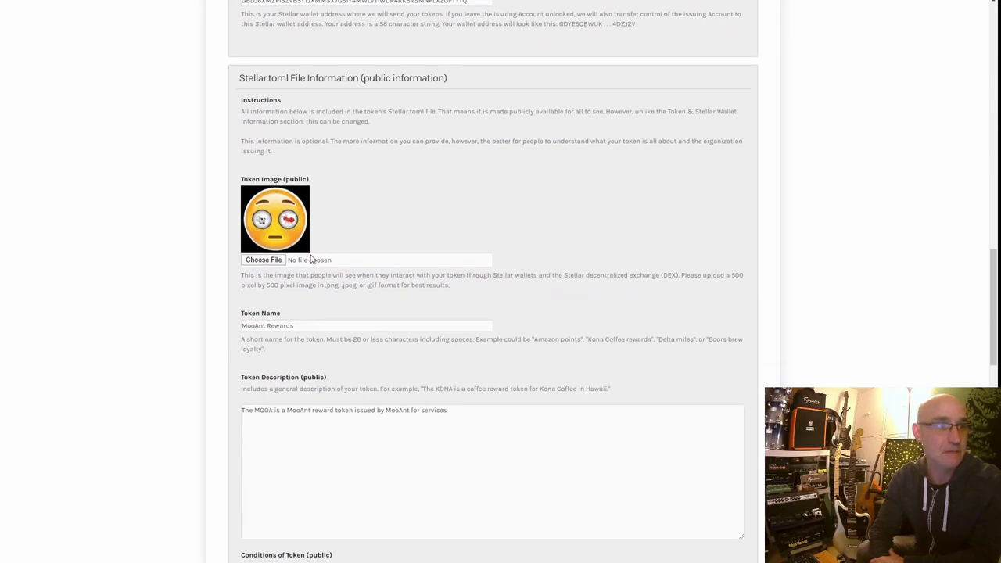
scroll(297, 254, down, 1)
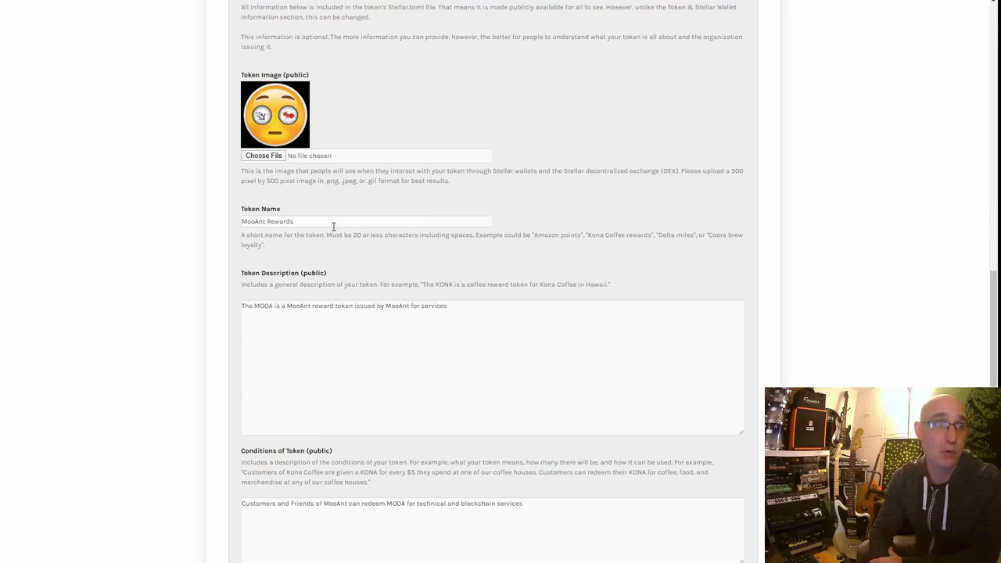
scroll(334, 225, down, 2)
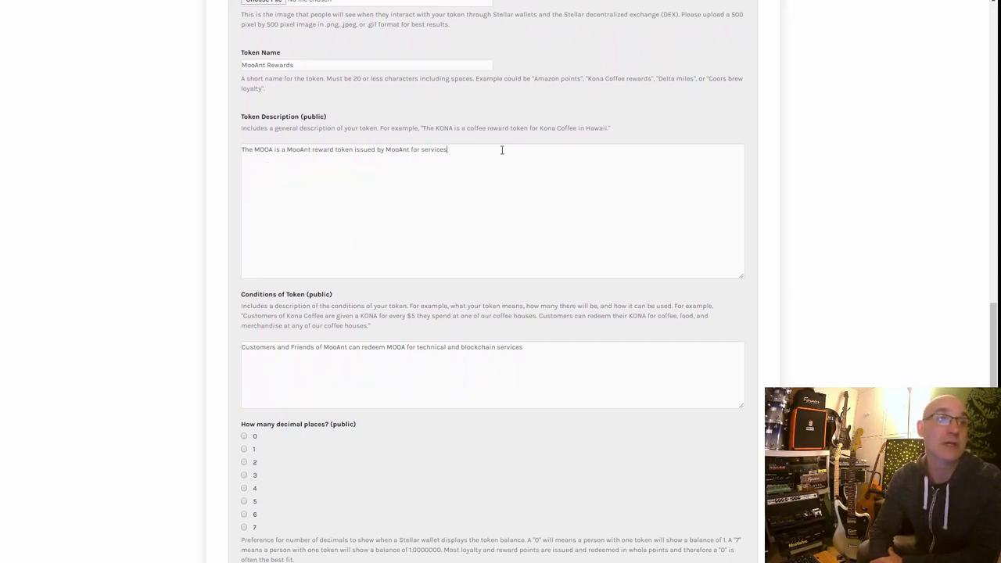
drag(501, 149, 210, 147)
click(349, 246)
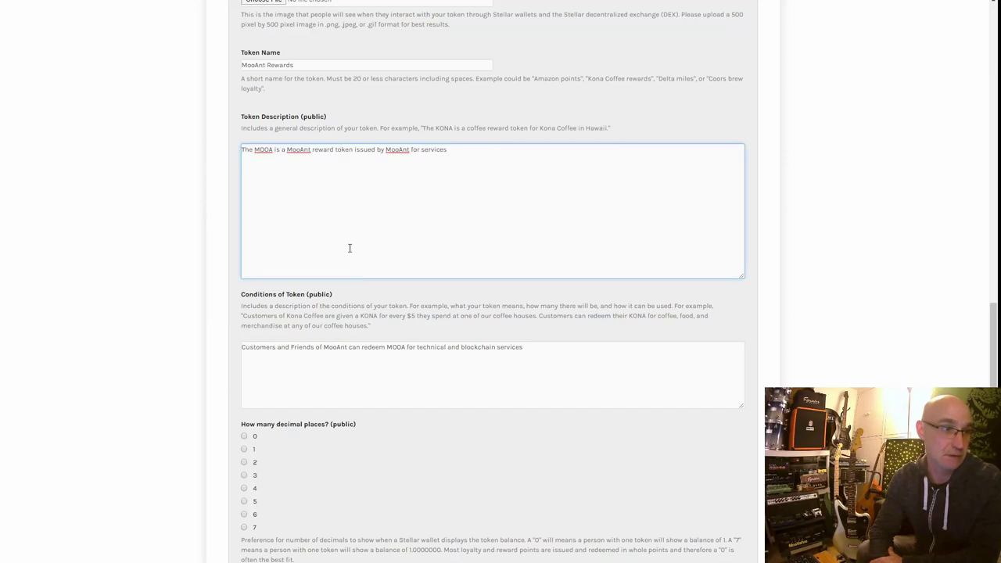
Set the token's number of decimal places to 0 and review the organization fields that follow.
scroll(346, 256, down, 3)
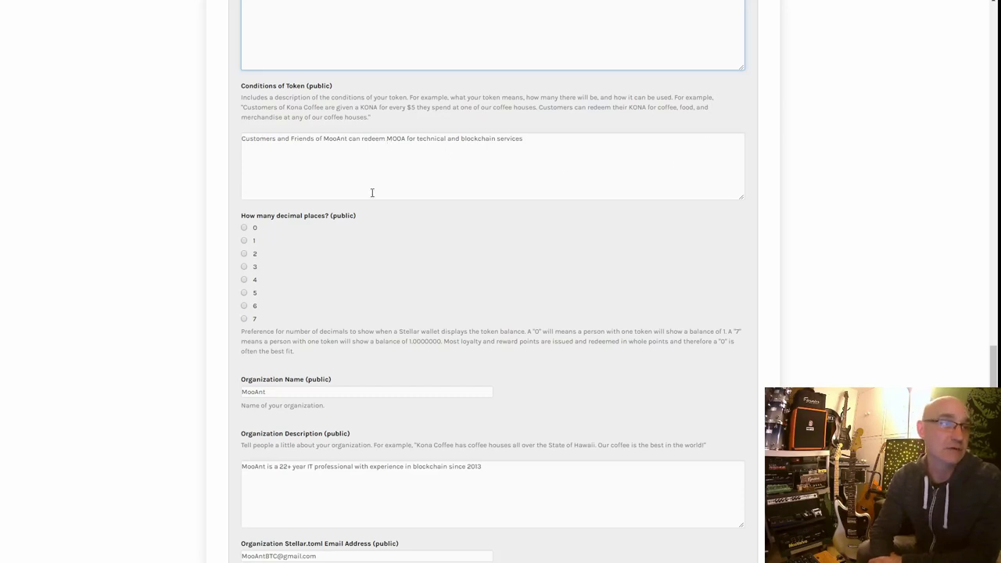
click(245, 228)
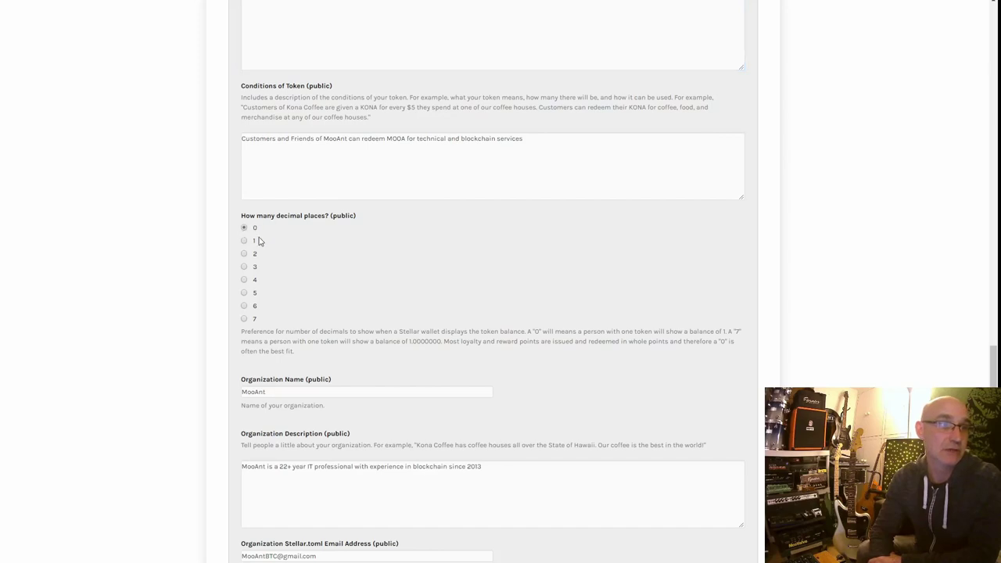
scroll(450, 266, down, 5)
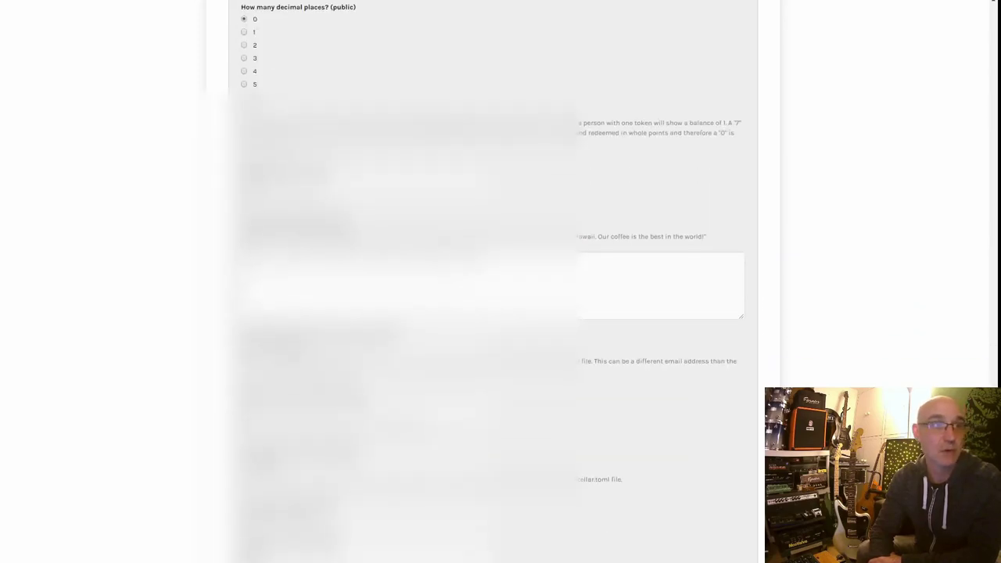
scroll(492, 282, down, 4)
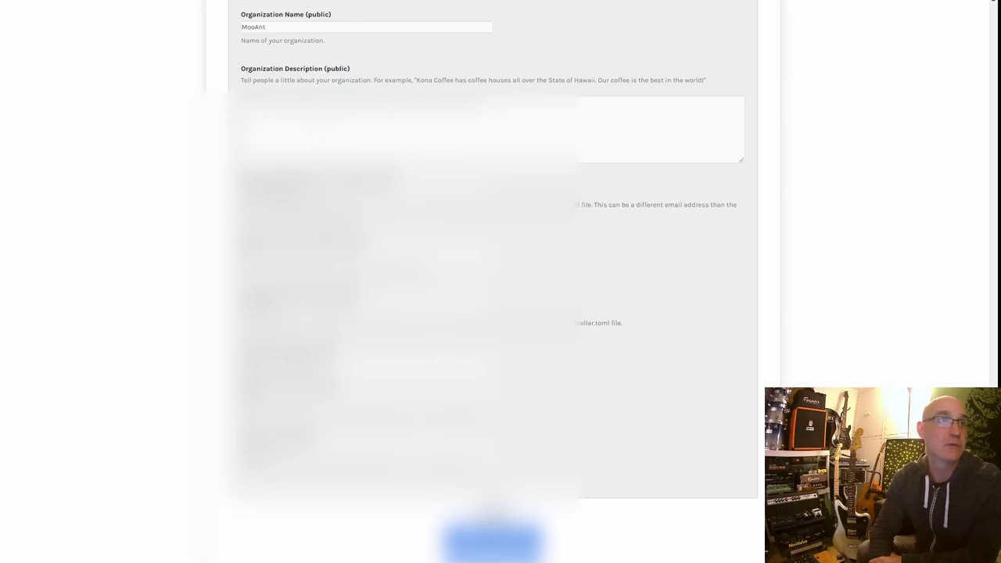
Switch to Stellar Laboratory's transaction builder and fetch the next transaction sequence number for the source account.
scroll(384, 282, down, 1)
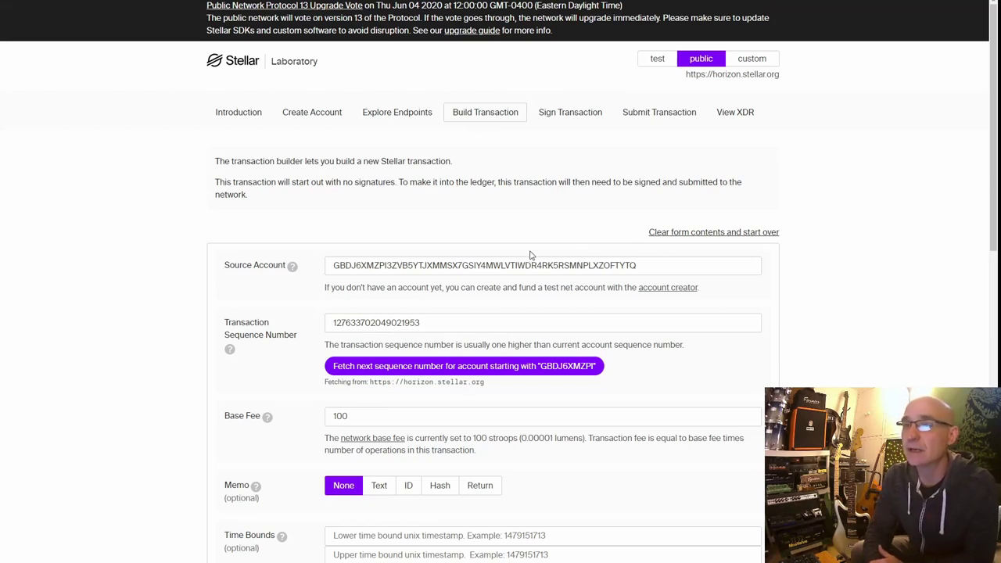
drag(646, 263, 294, 263)
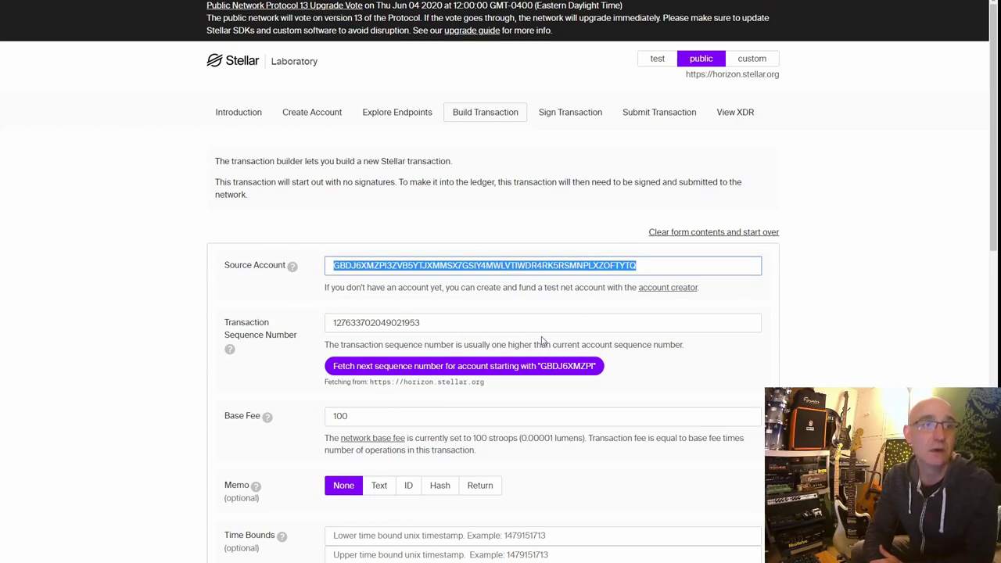
click(422, 373)
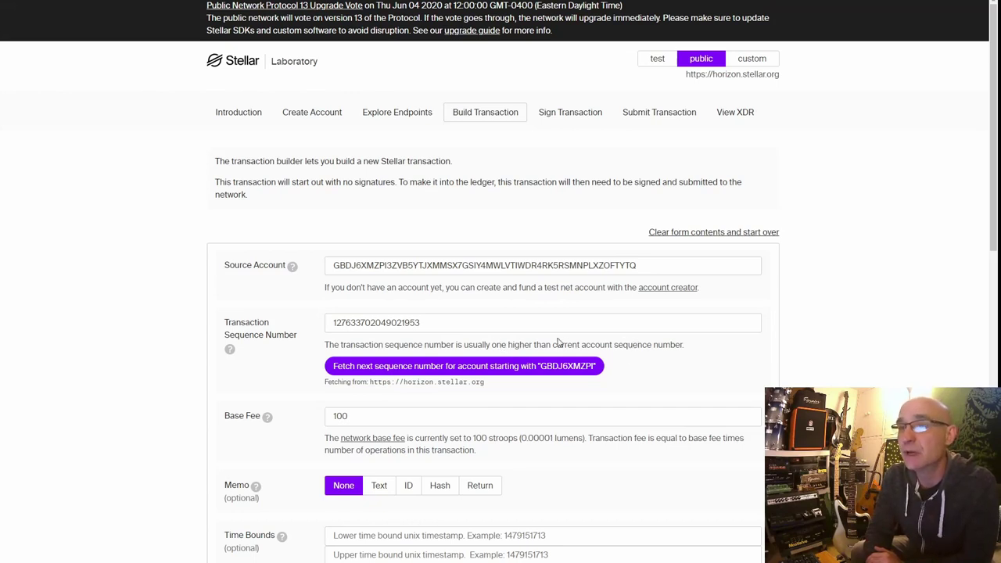
click(418, 323)
drag(418, 322, 267, 311)
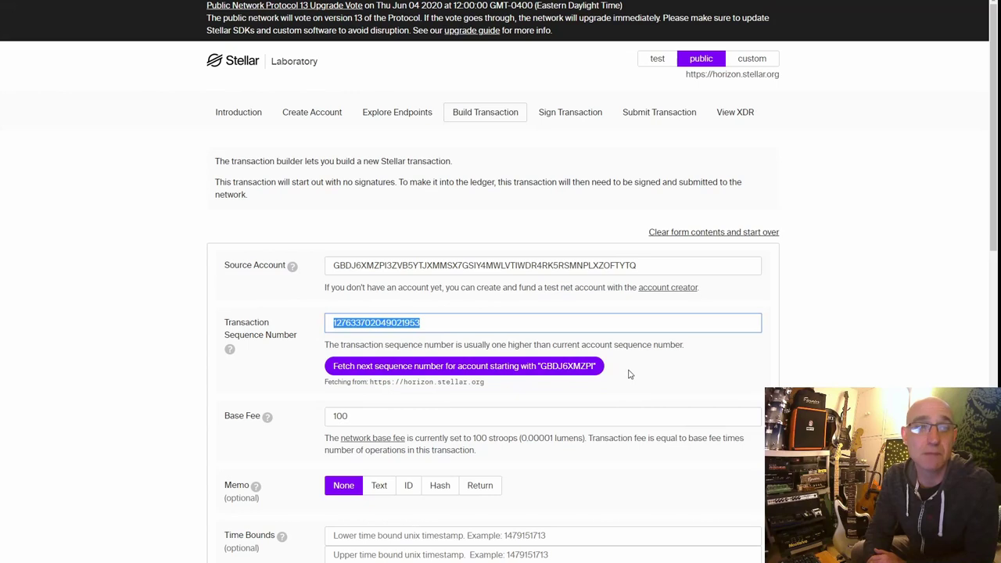
Choose Change Trust as the operation type for the transaction's first operation.
scroll(644, 373, down, 2)
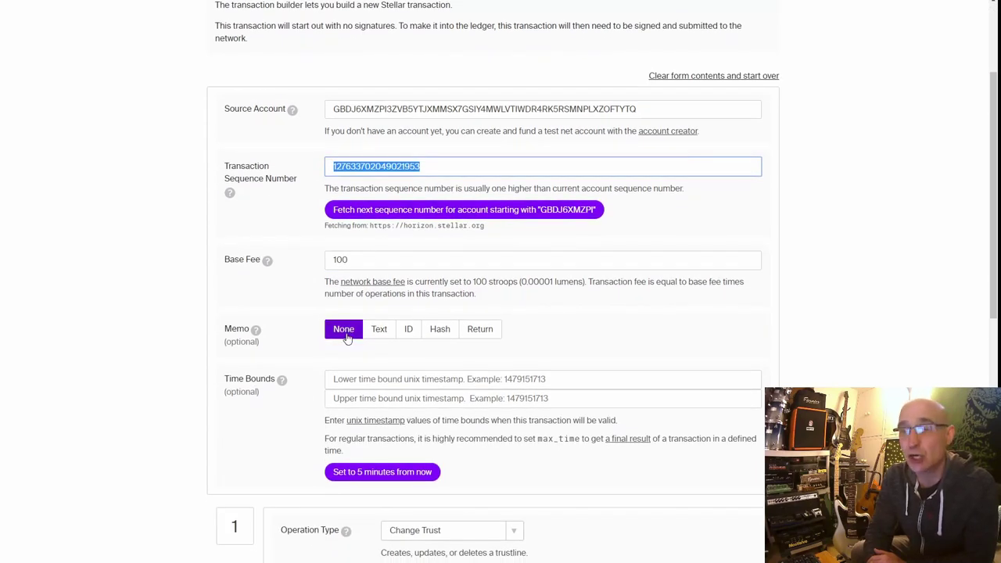
scroll(345, 332, down, 1)
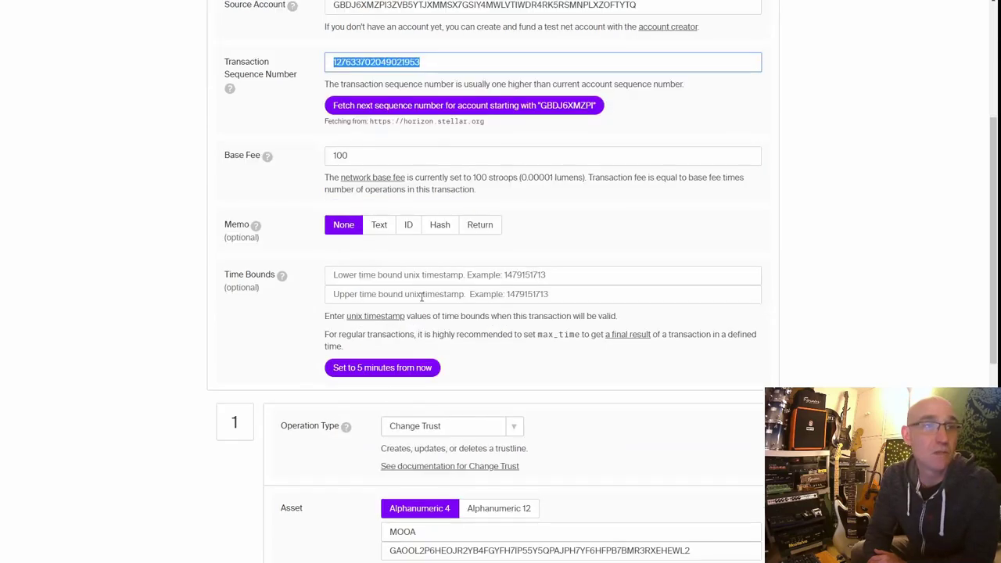
click(517, 427)
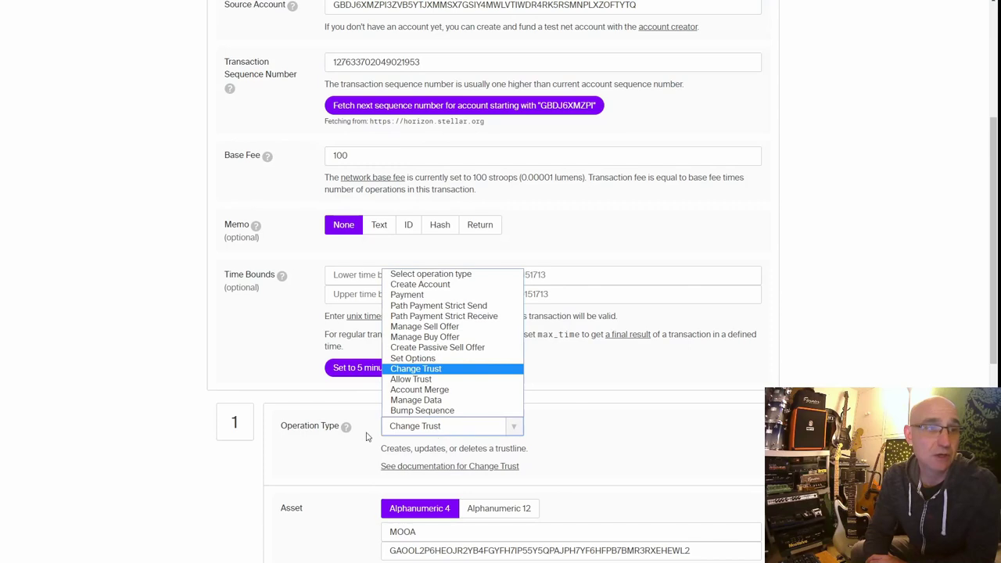
click(431, 369)
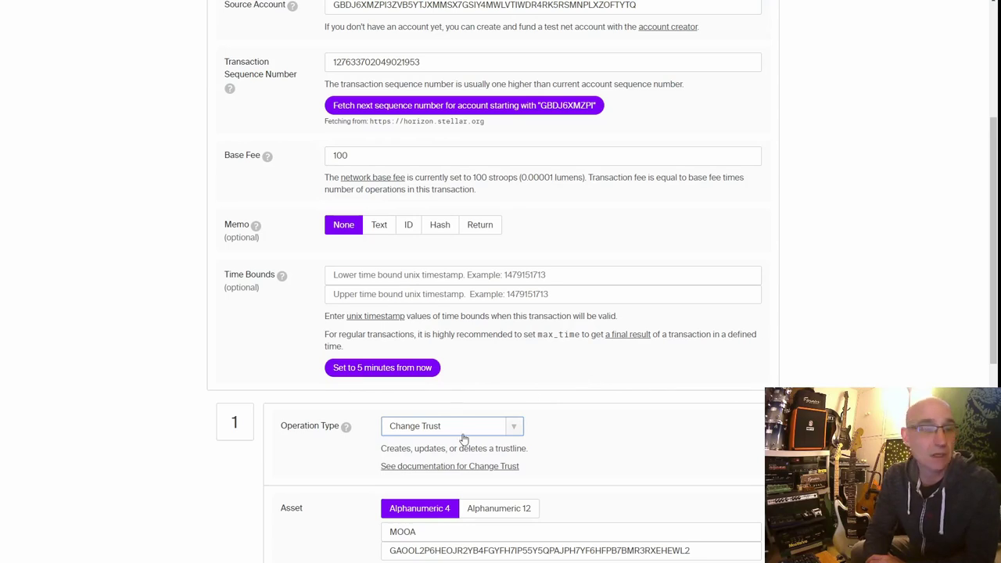
Examine the Change Trust operation's asset fields, checking the asset code and the issuer account address.
scroll(381, 376, down, 2)
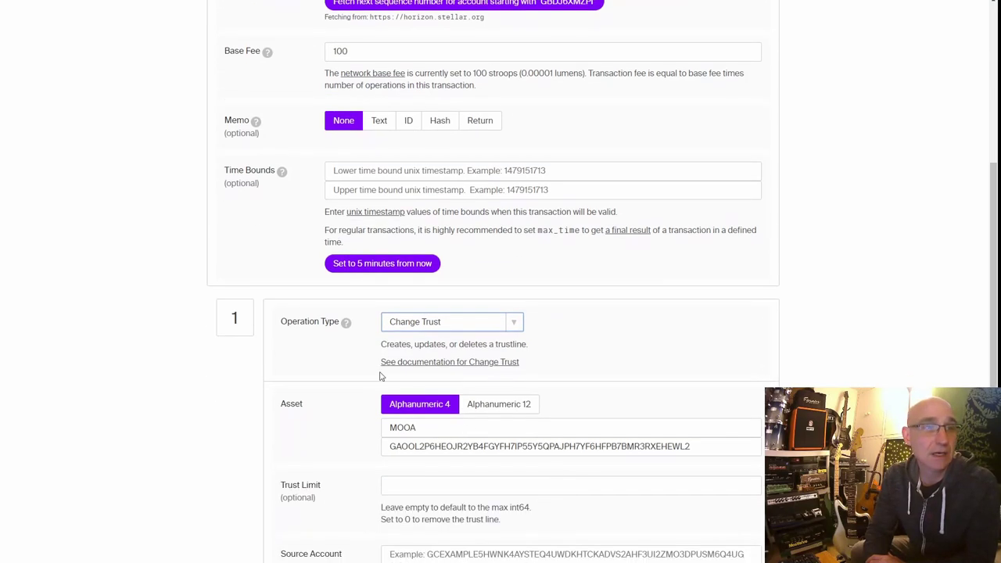
click(428, 426)
drag(427, 426, 320, 447)
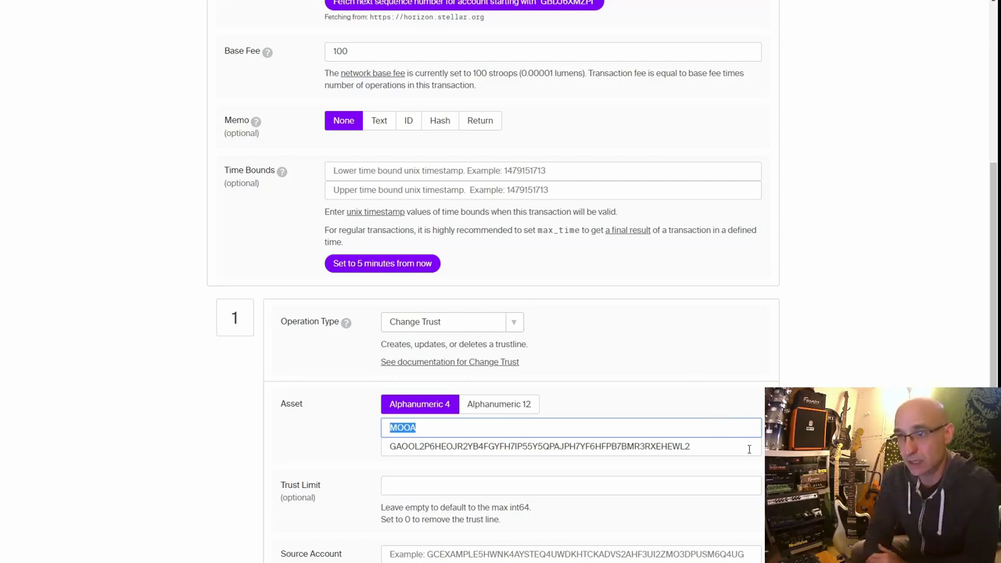
drag(690, 446, 384, 461)
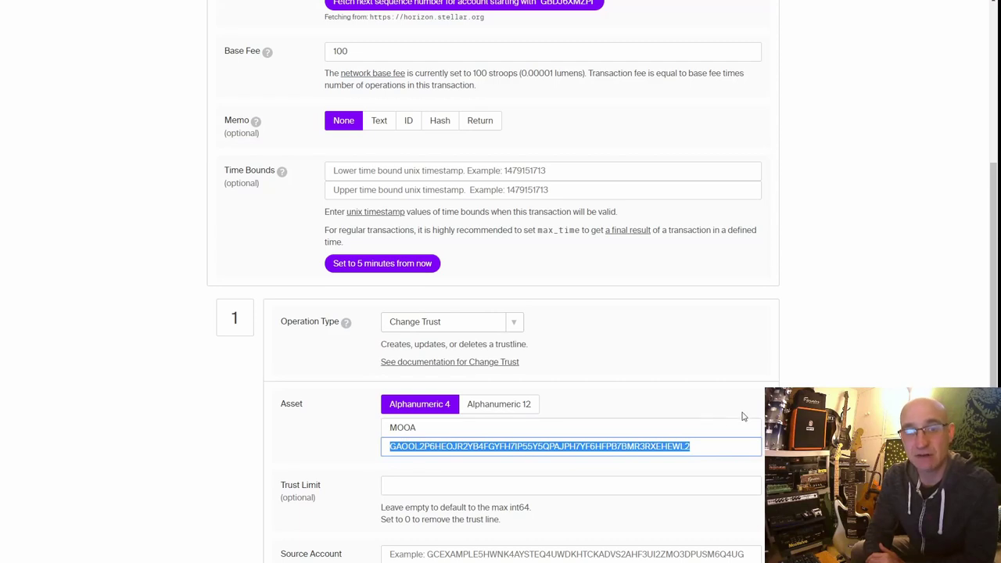
Submit the signed Change Trust transaction for the MOOA asset to the network and review the submission details.
click(722, 451)
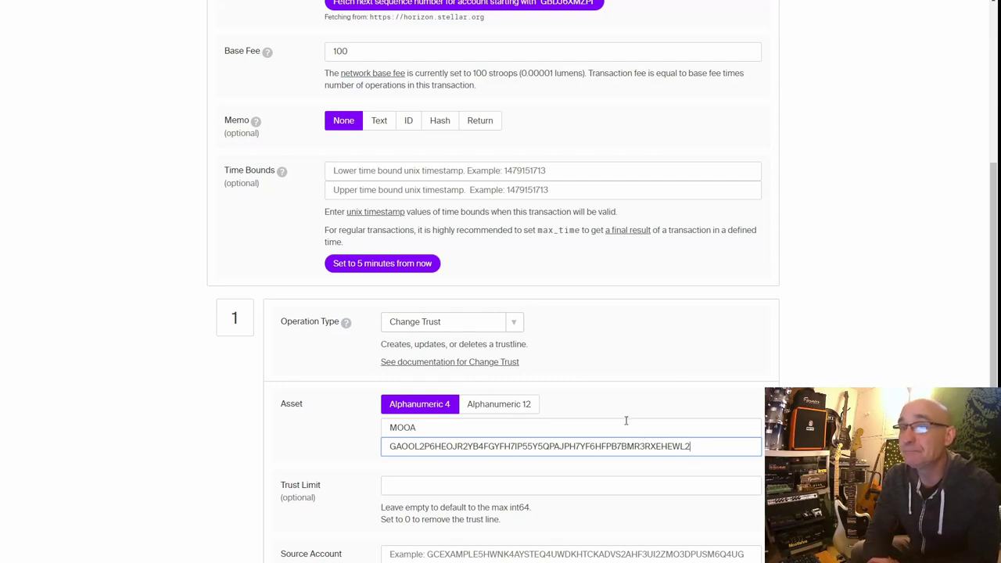
scroll(626, 420, down, 3)
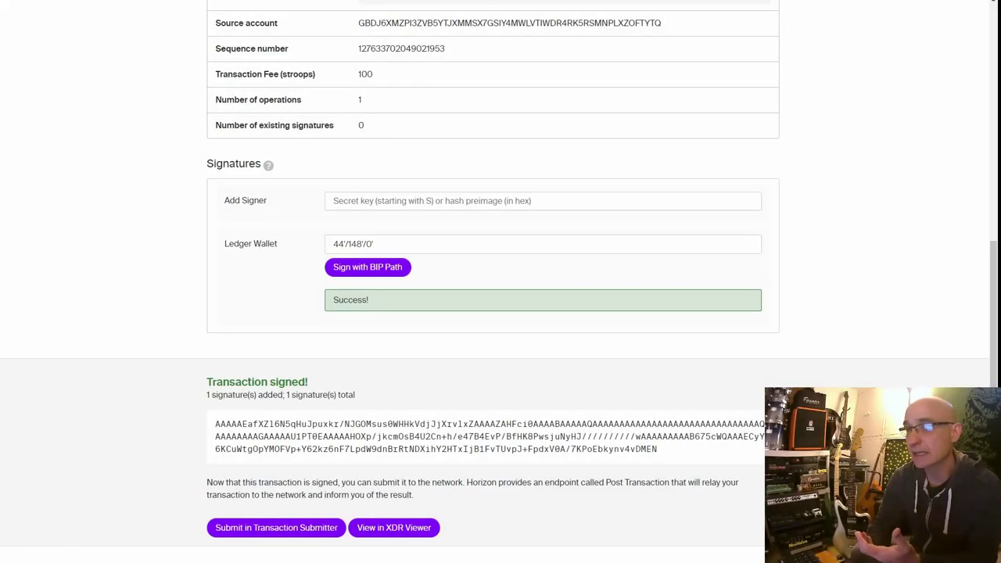
click(251, 528)
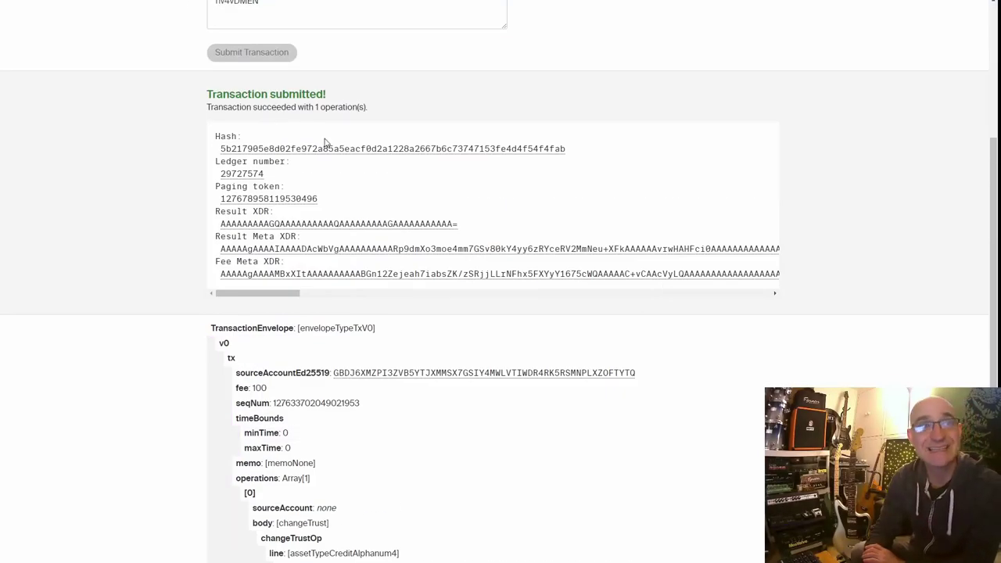
scroll(596, 192, down, 2)
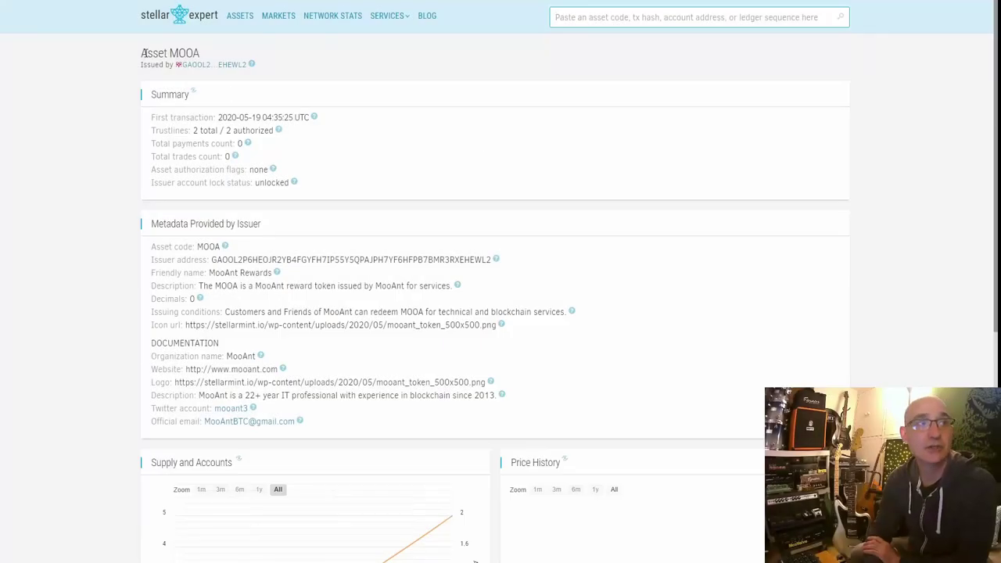
Check the MOOA asset page and the source account's MOOA balance on StellarExpert.
drag(143, 54, 204, 60)
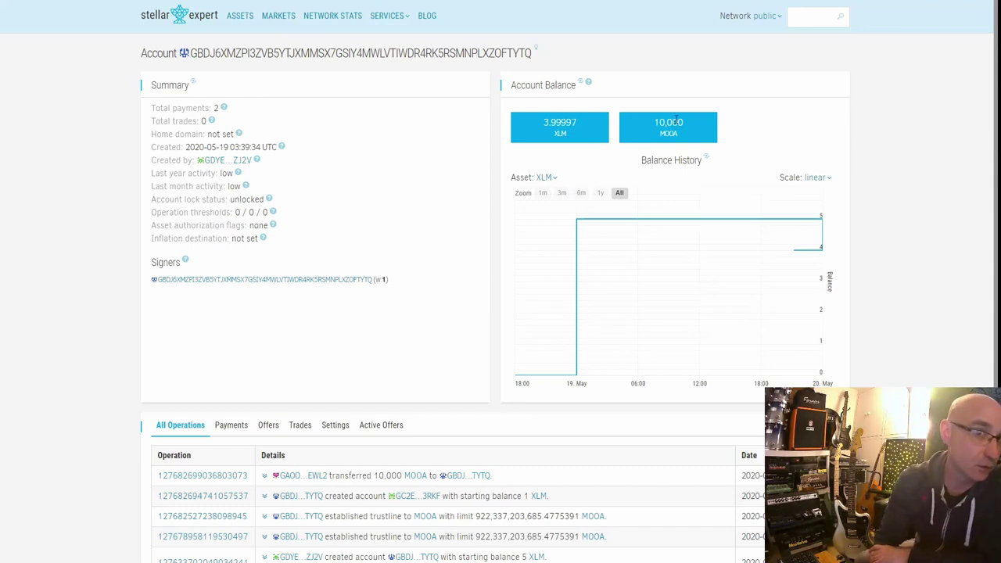
drag(657, 119, 702, 147)
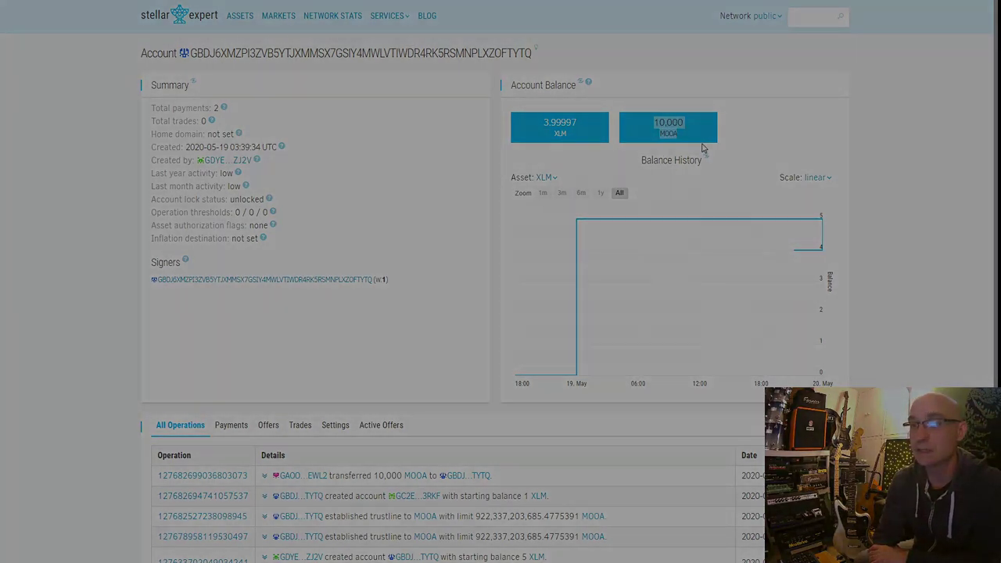
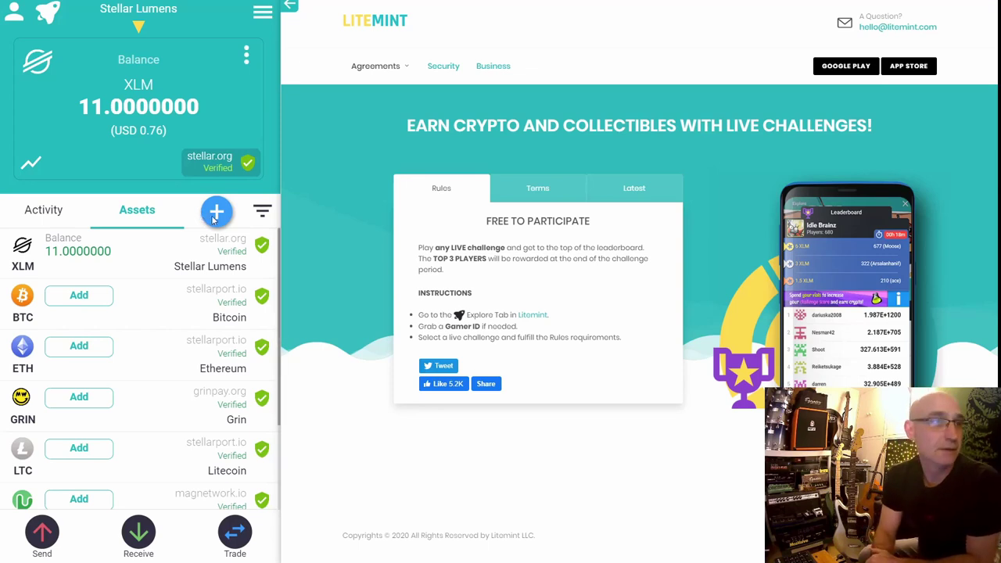
Switch to the Litemint wallet and open the search for adding an asset by issuer domain name.
click(61, 219)
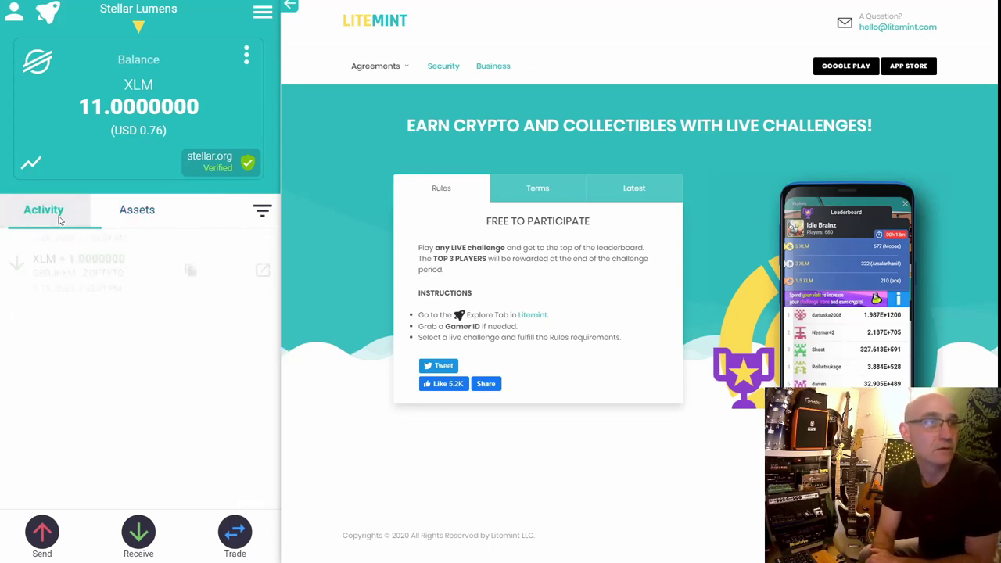
click(135, 213)
click(217, 213)
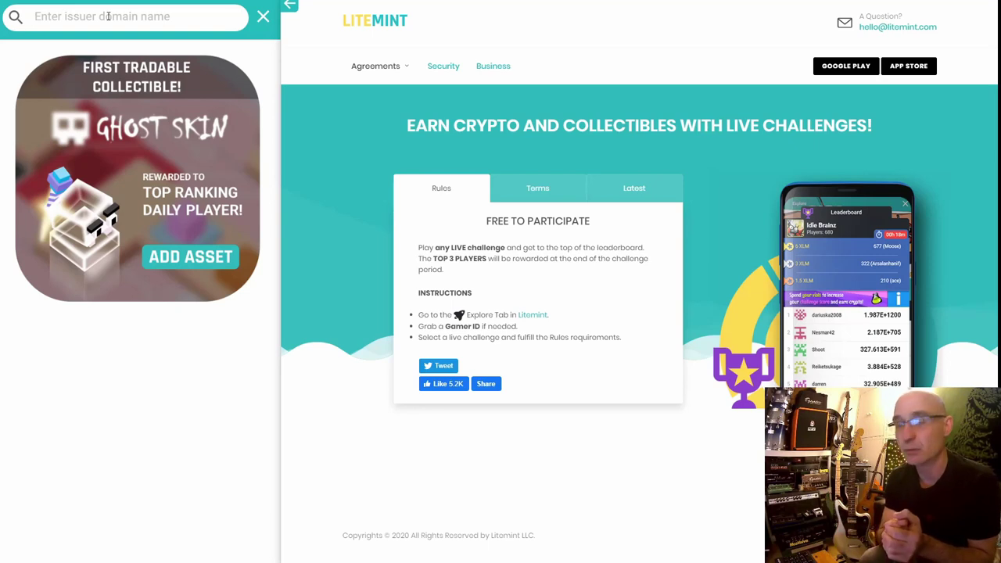
text(mooa)
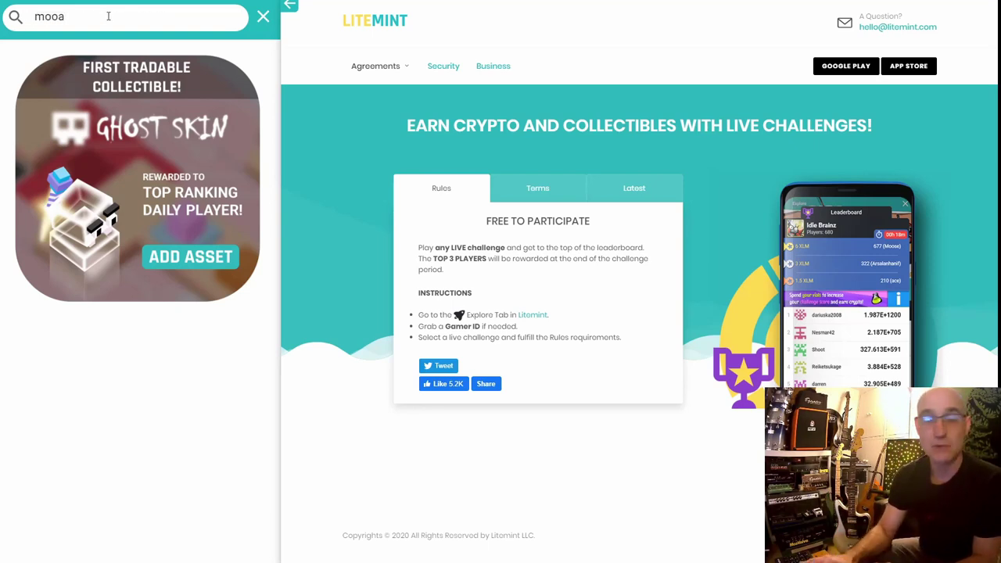
text(nt)
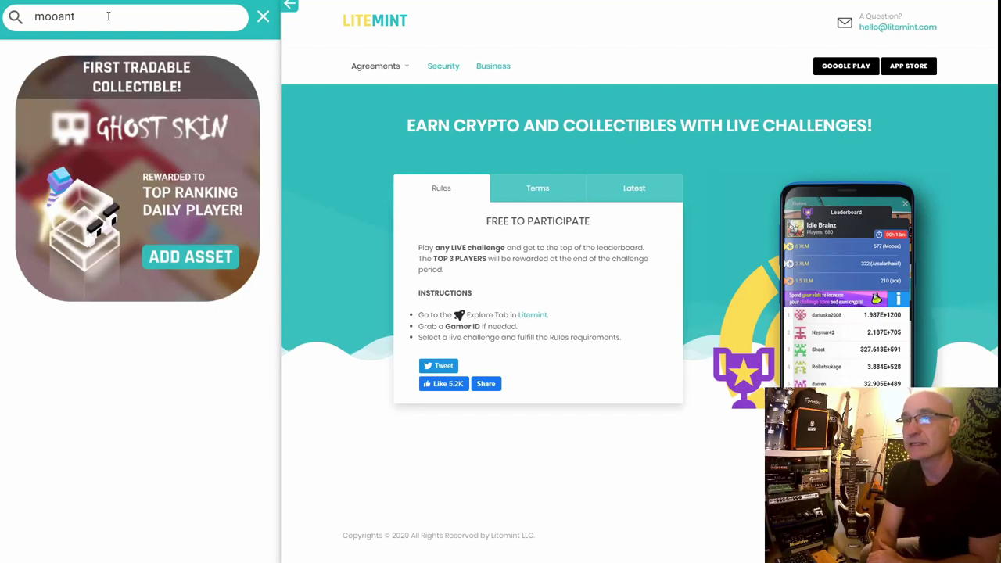
drag(98, 15, 34, 16)
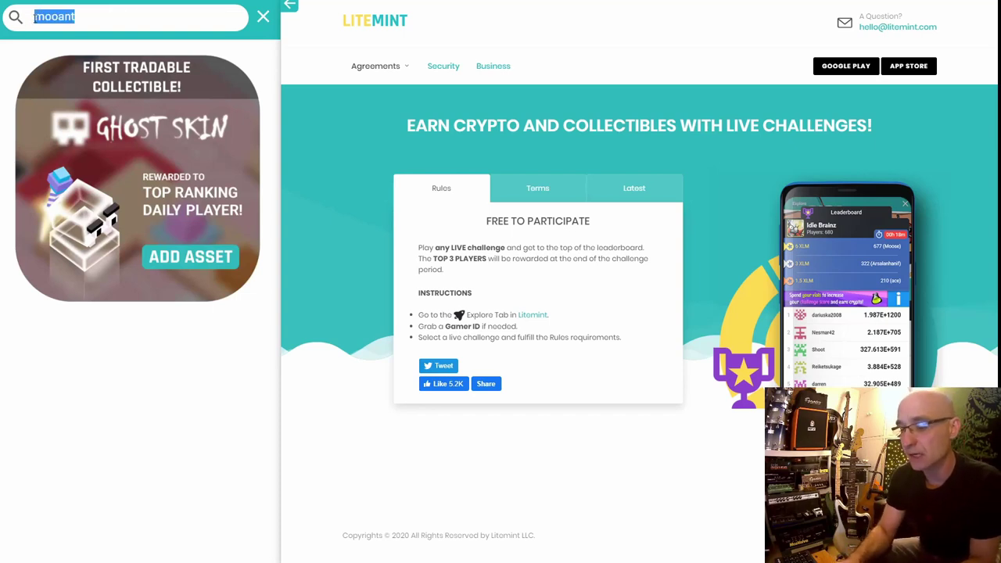
text(moo)
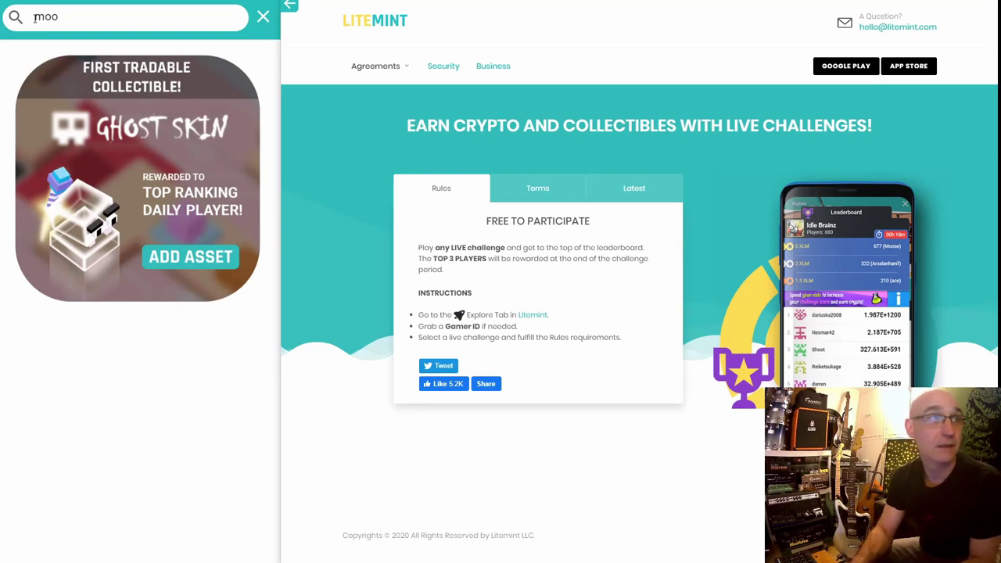
text(a)
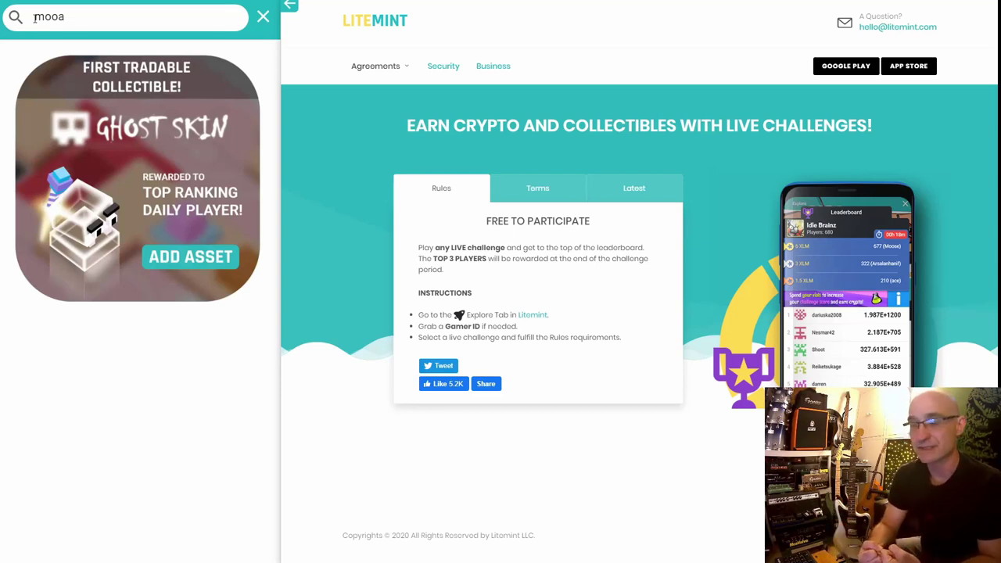
Search for the issuer domain mooant.stellarmint.io and add its MOOA asset to the wallet.
drag(85, 16, 3, 14)
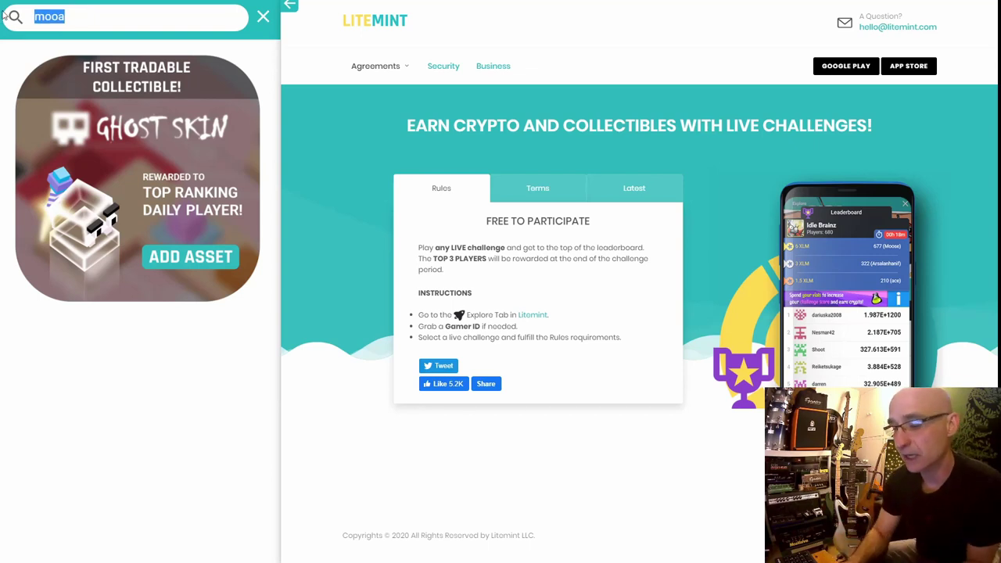
text(mooa)
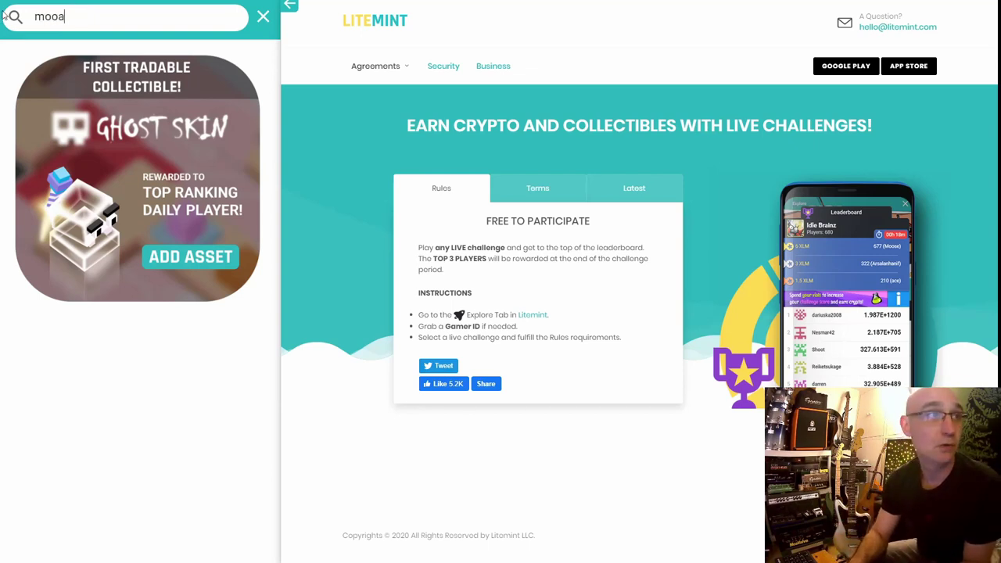
text(nt.s)
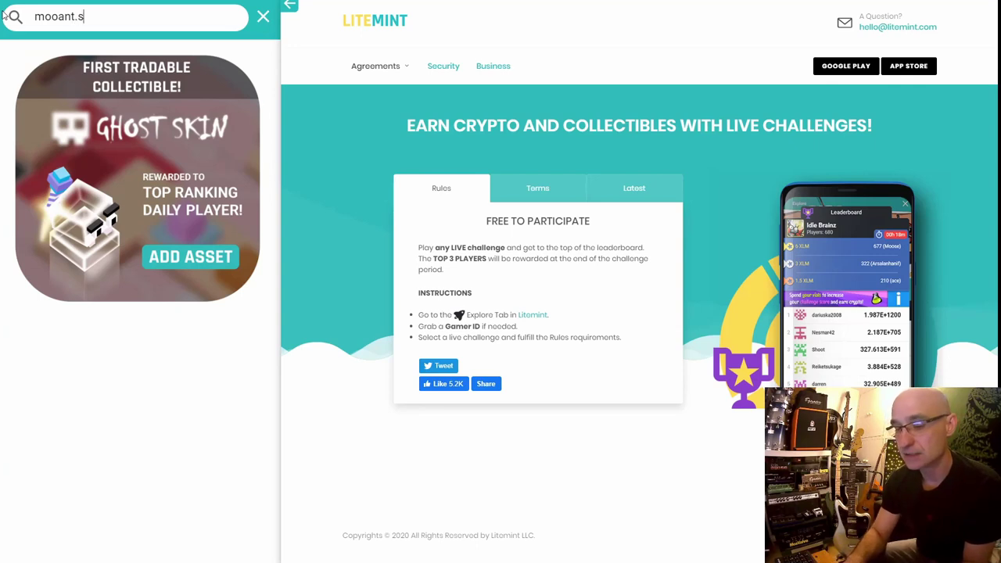
text(tellarmin)
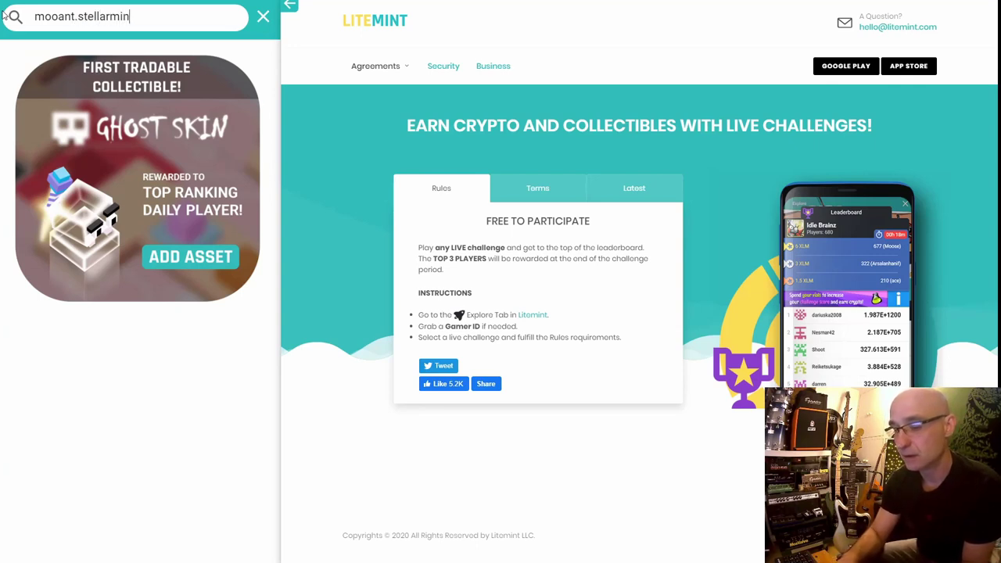
text(t.io)
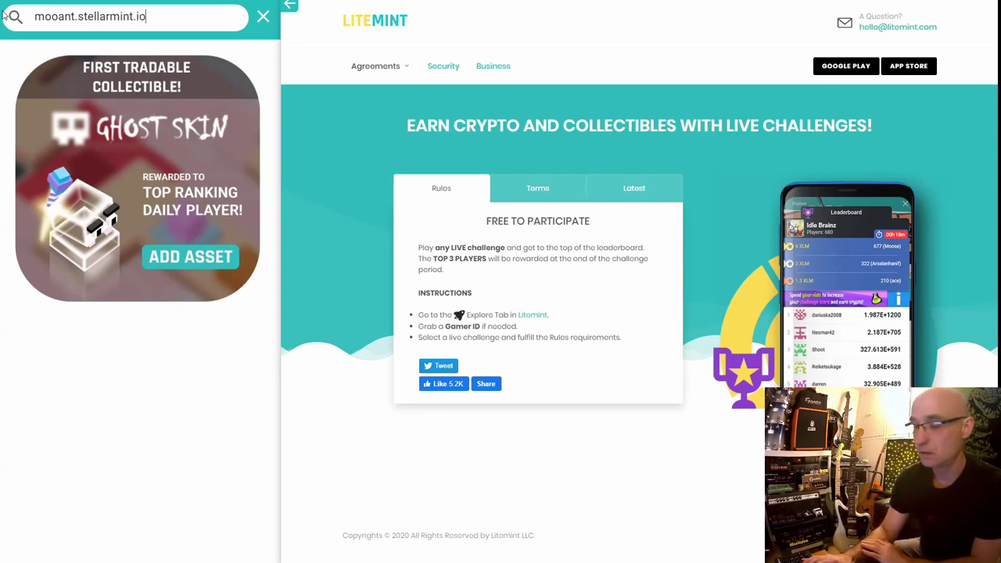
key(Return)
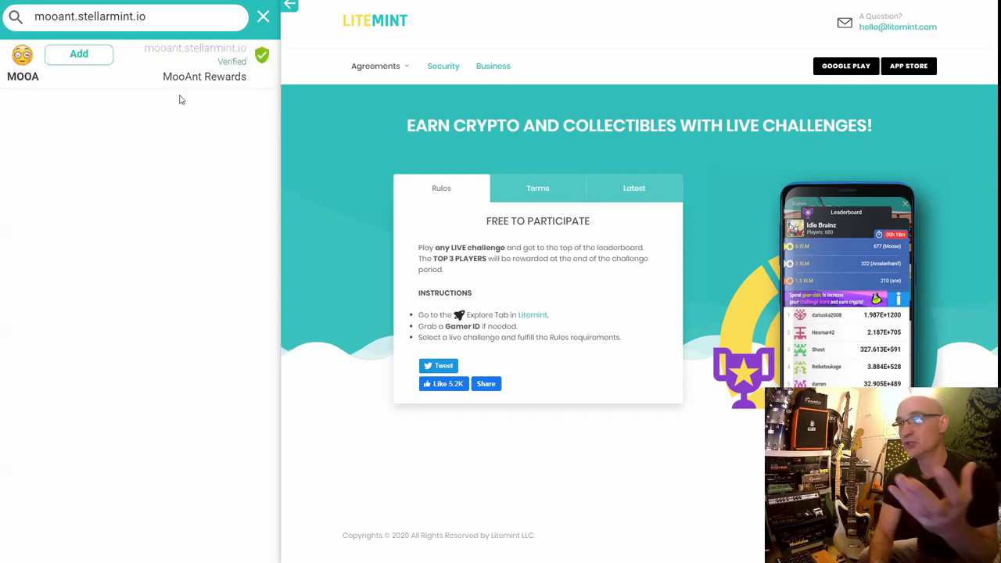
click(68, 56)
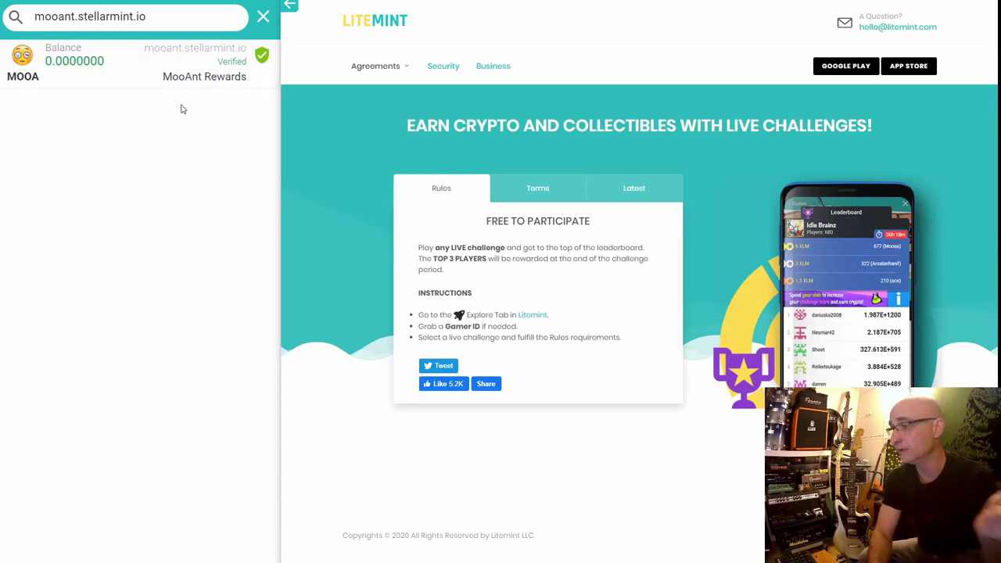
click(264, 19)
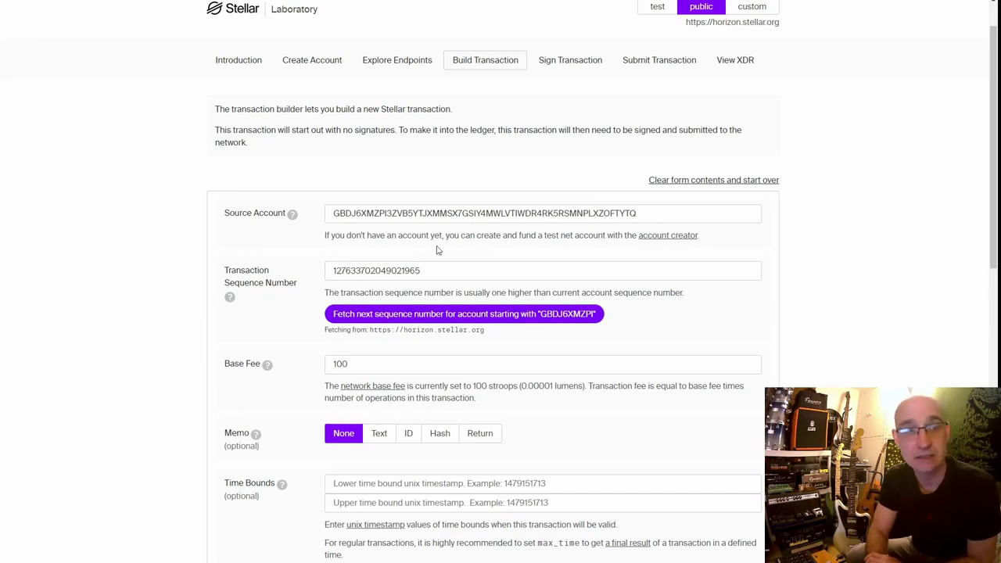
Switch to Stellar Laboratory and review the Payment operation's destination, MOOA asset code and issuer, and the transaction signing options.
scroll(516, 313, down, 3)
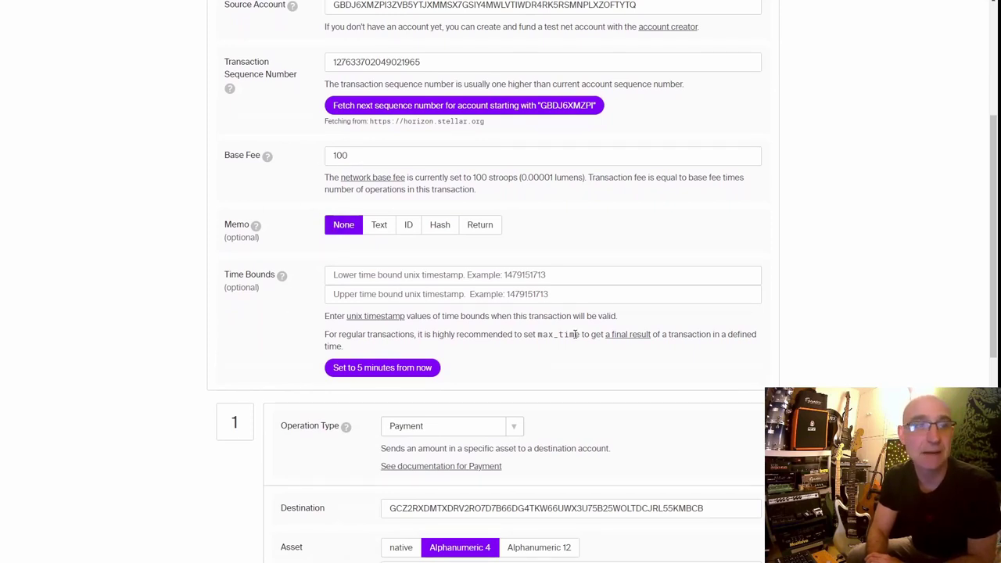
scroll(575, 334, down, 3)
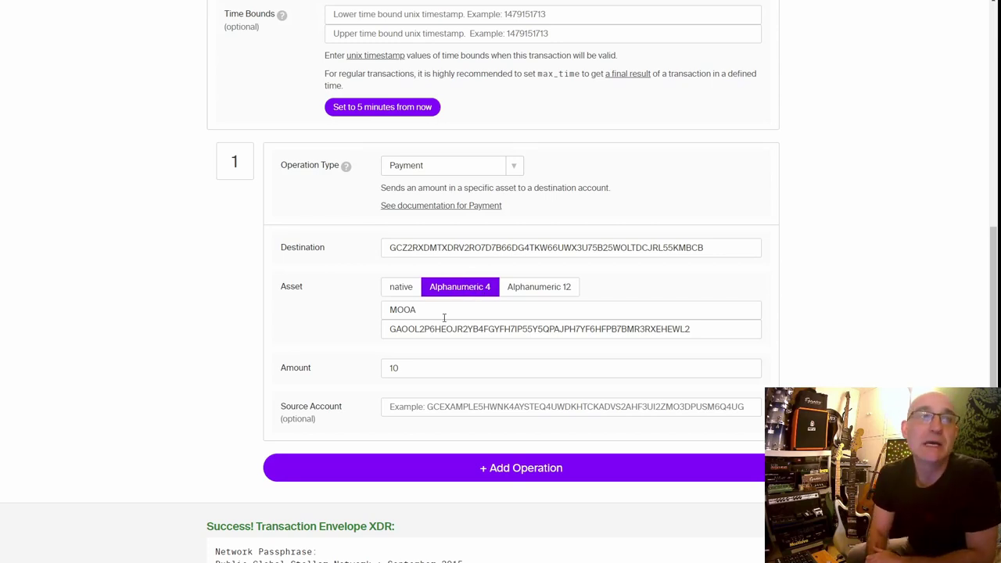
drag(428, 310, 343, 319)
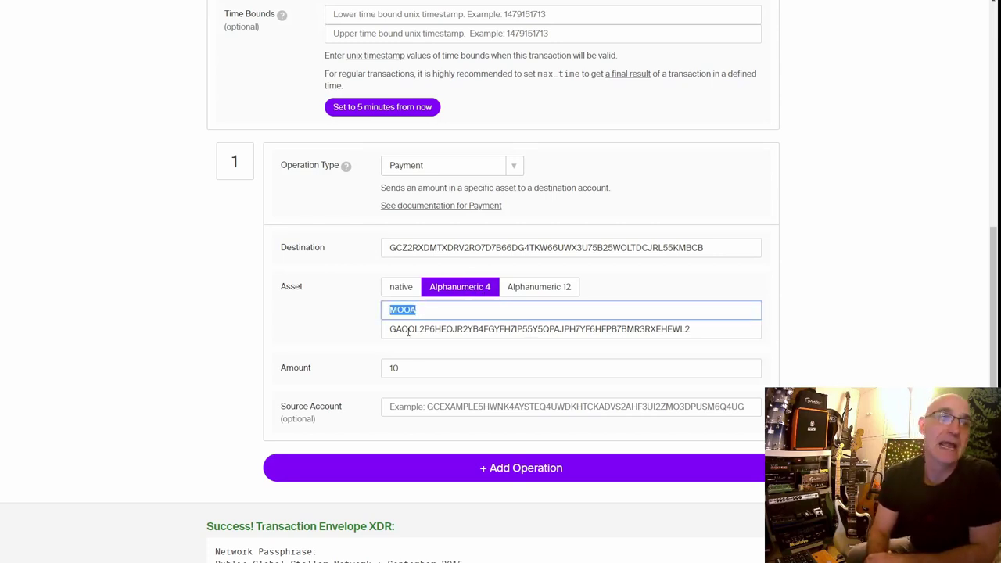
drag(725, 327, 385, 329)
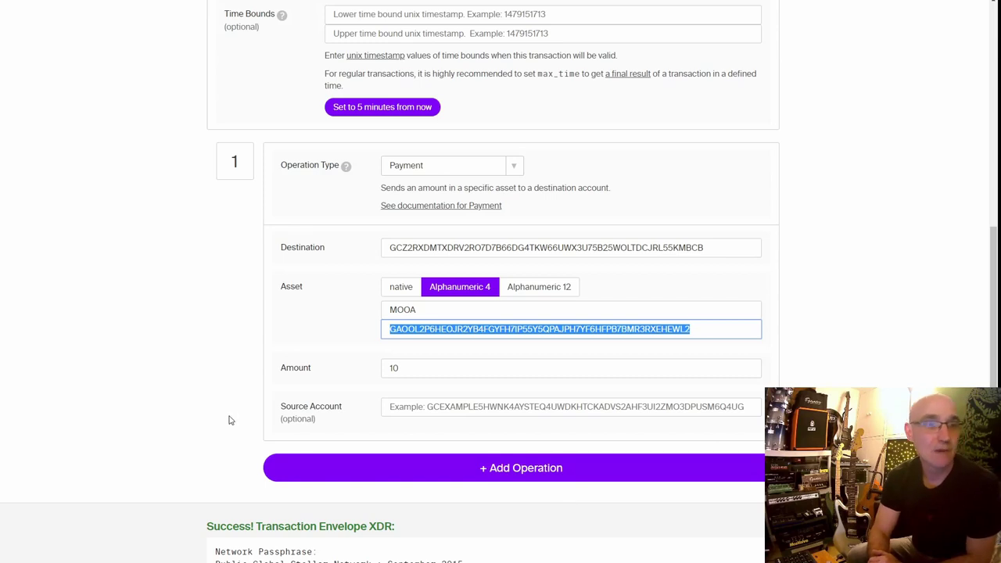
scroll(210, 429, down, 3)
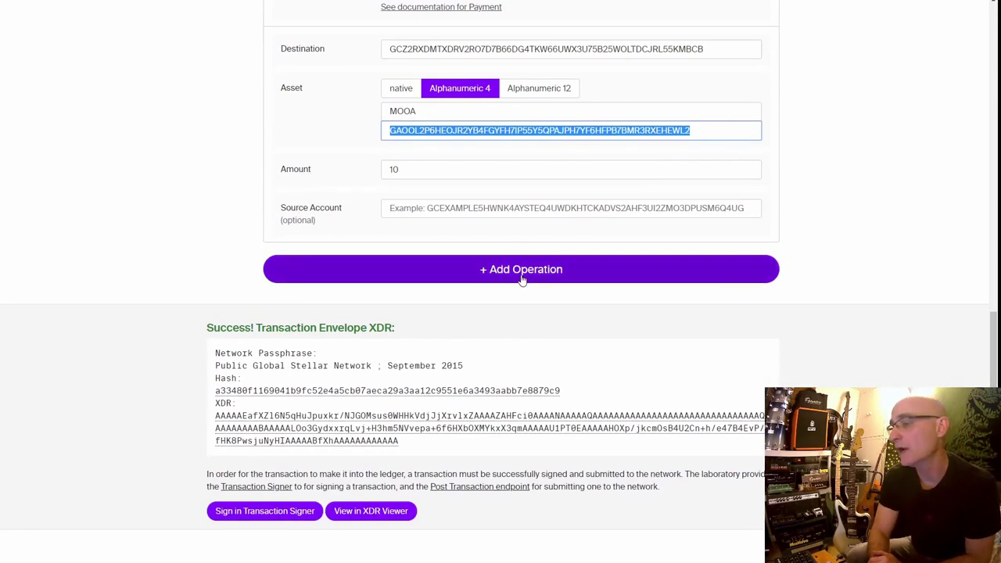
scroll(164, 206, up, 3)
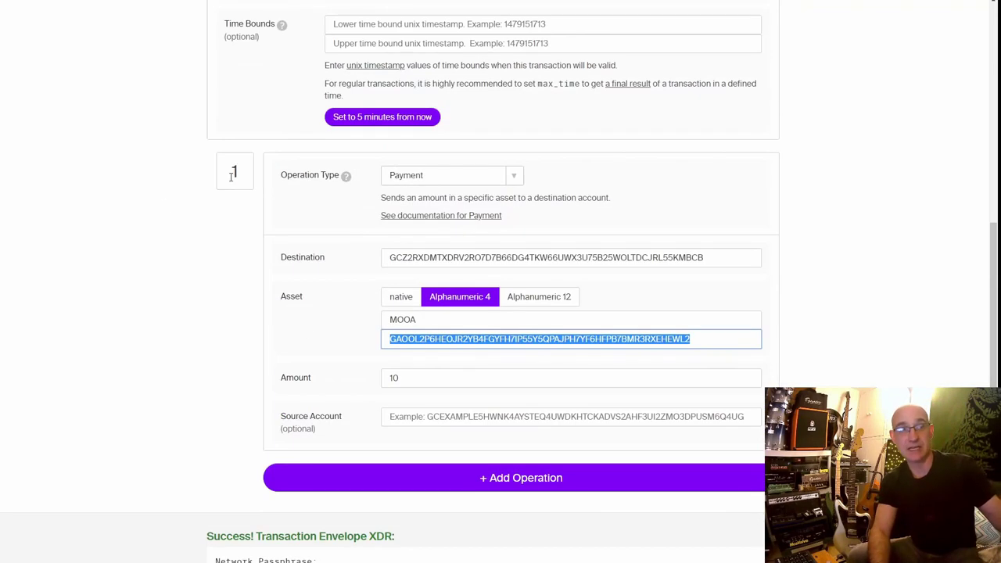
scroll(273, 348, down, 3)
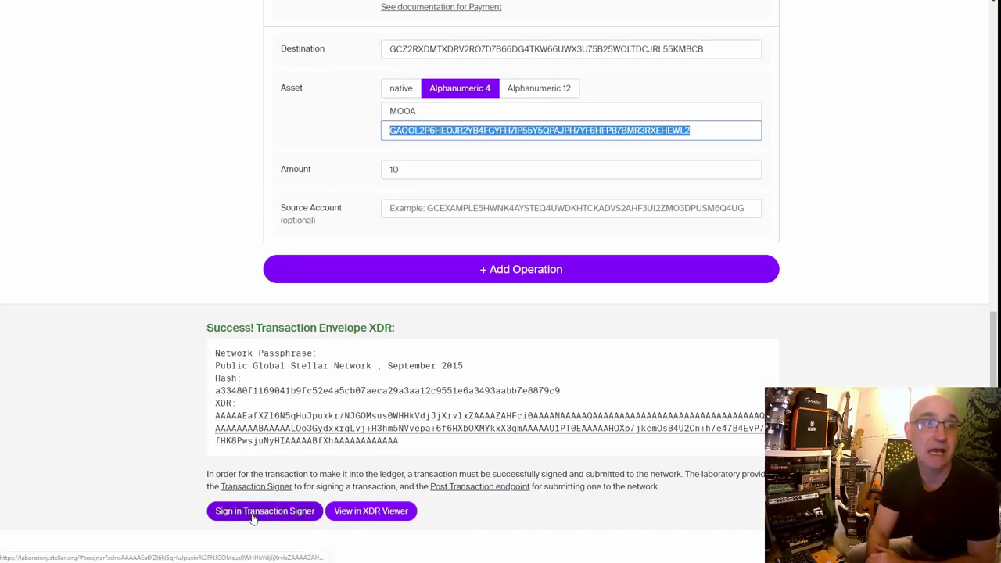
Set the amount of the MOOA Payment operation to 1.
scroll(309, 461, up, 3)
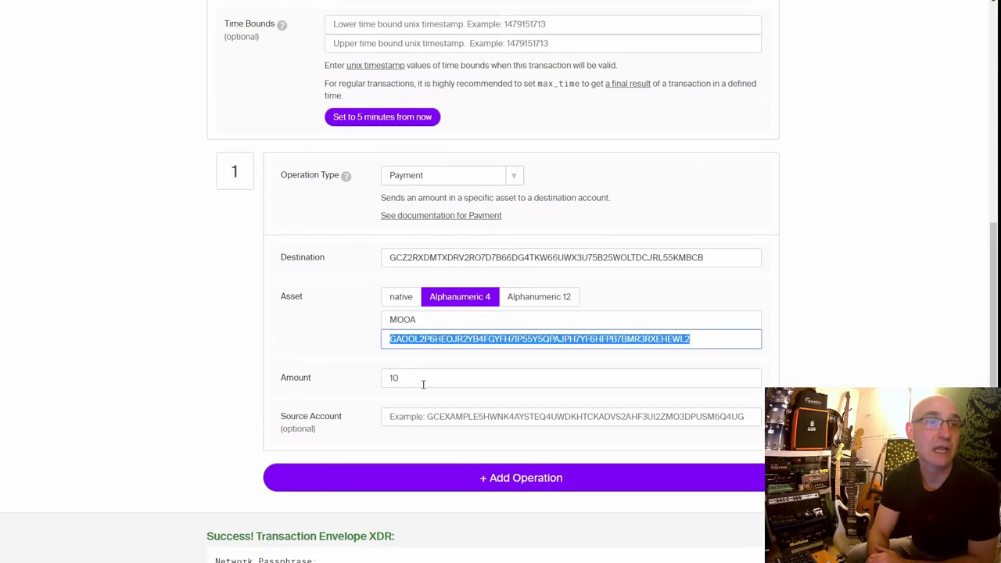
key(Tab)
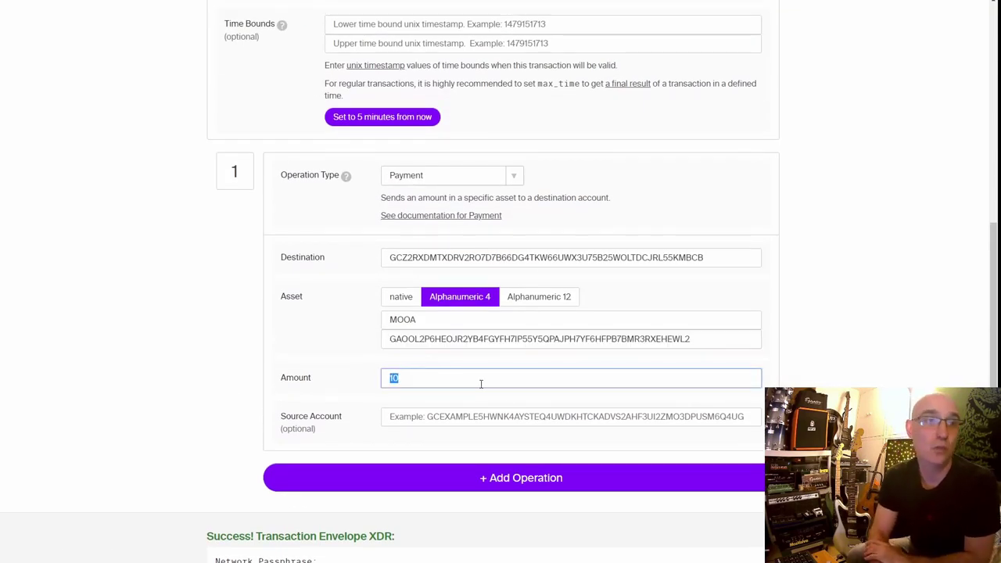
text(1)
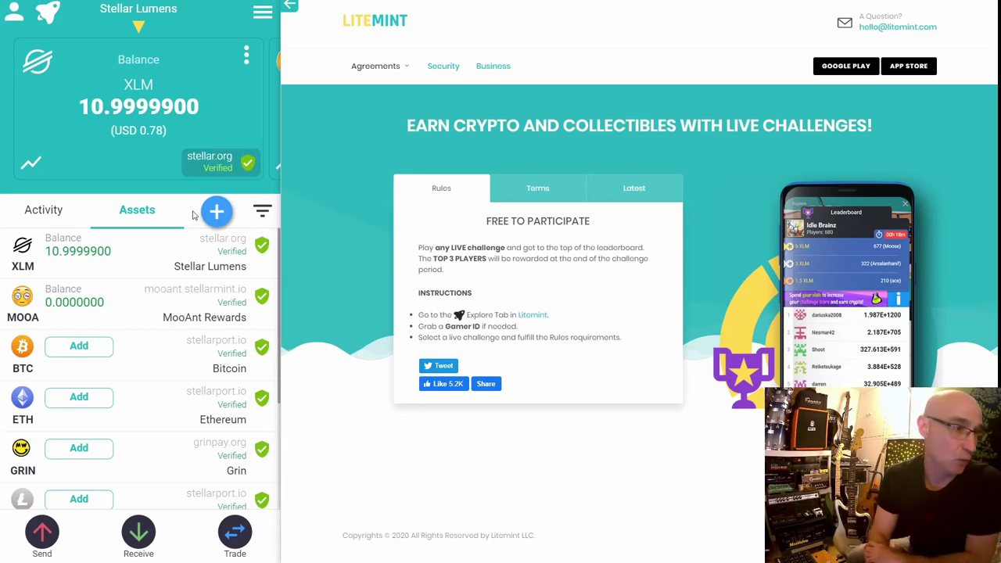
Switch to the Litemint wallet and copy its receiving address.
click(138, 533)
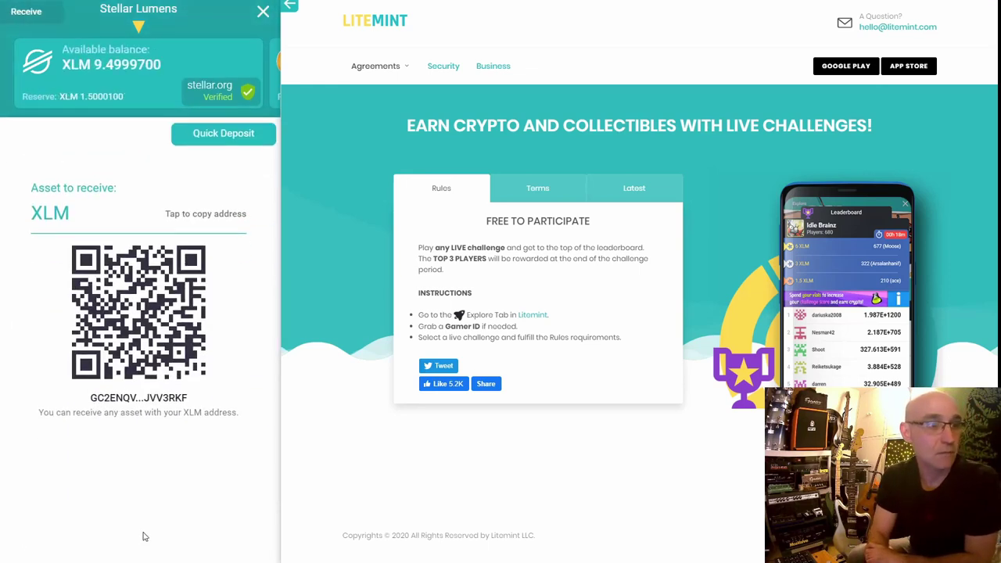
click(35, 213)
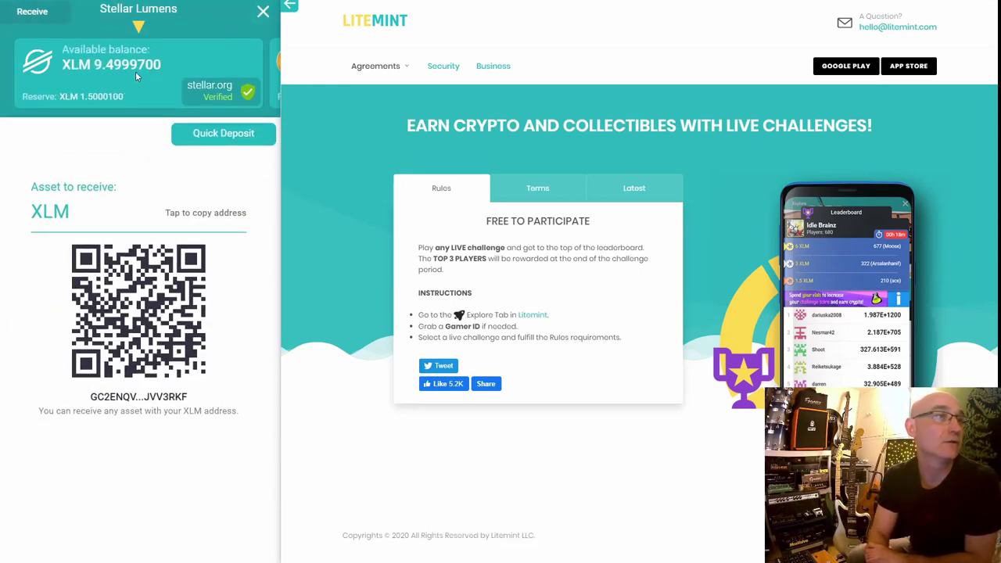
click(263, 11)
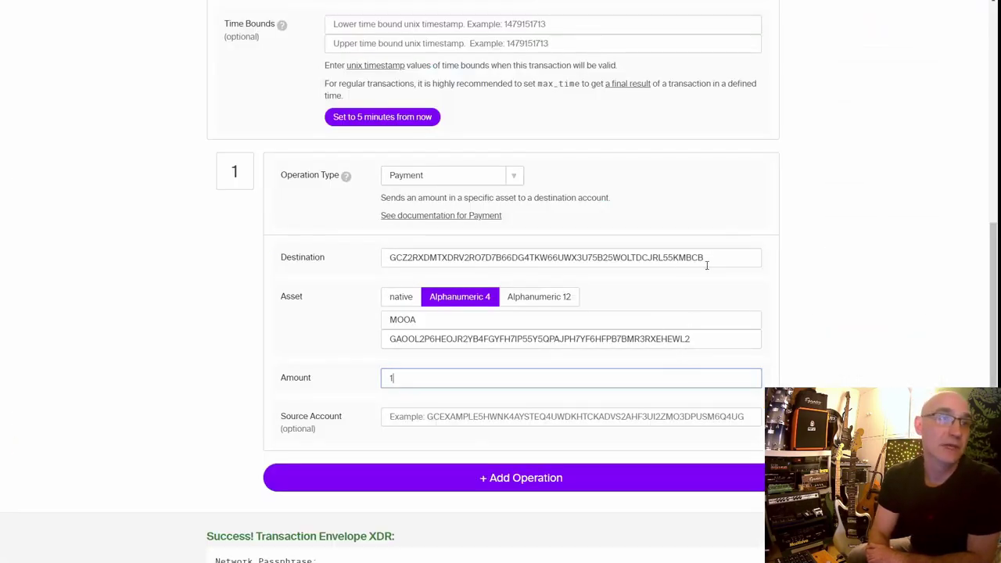
Replace the Payment operation's destination in Stellar Laboratory with the copied Litemint wallet address.
drag(707, 264, 351, 257)
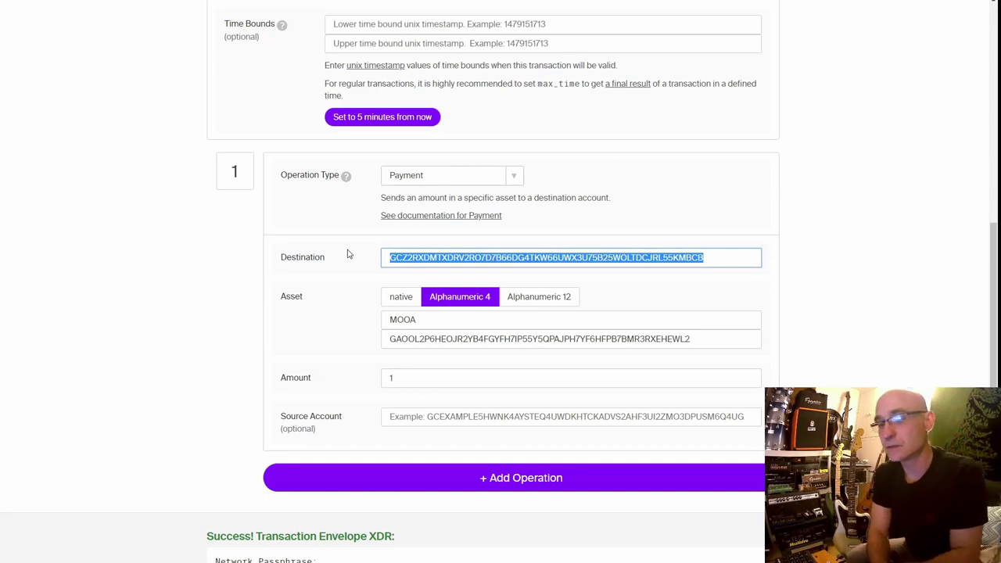
key(ctrl+v)
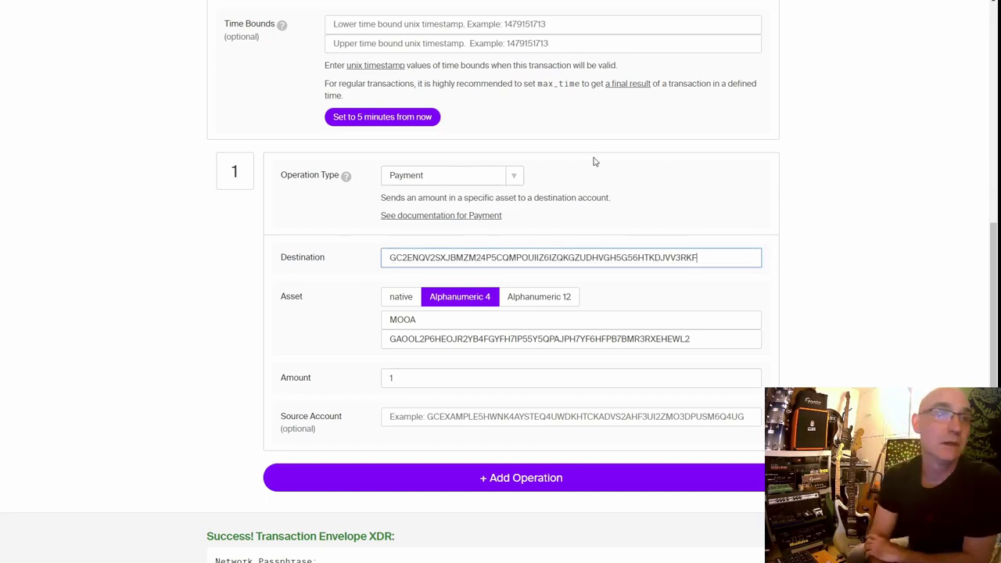
Send the built payment transaction to the Transaction Signer and sign it with the Ledger wallet's BIP path 44'/148'/0'.
scroll(900, 312, down, 3)
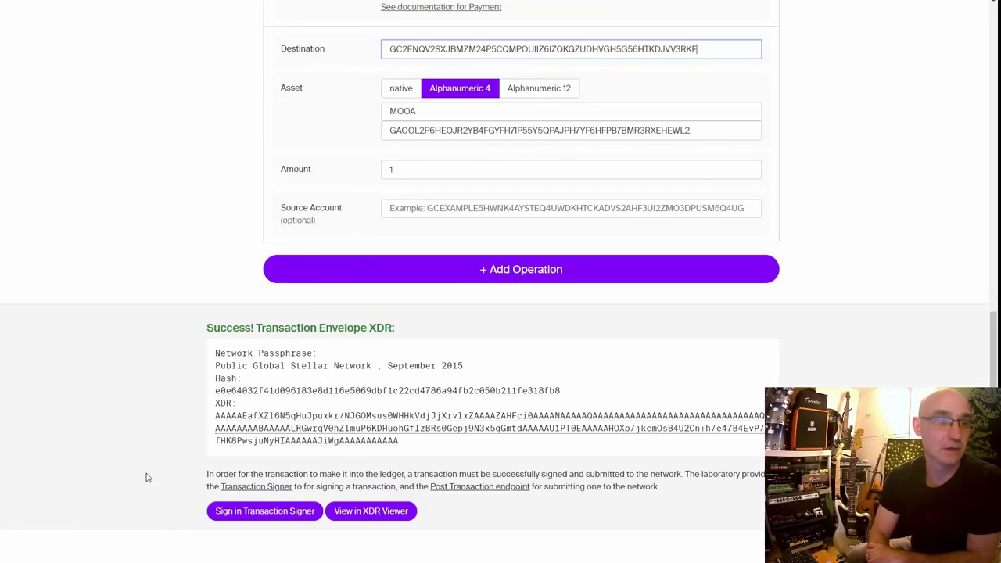
click(245, 510)
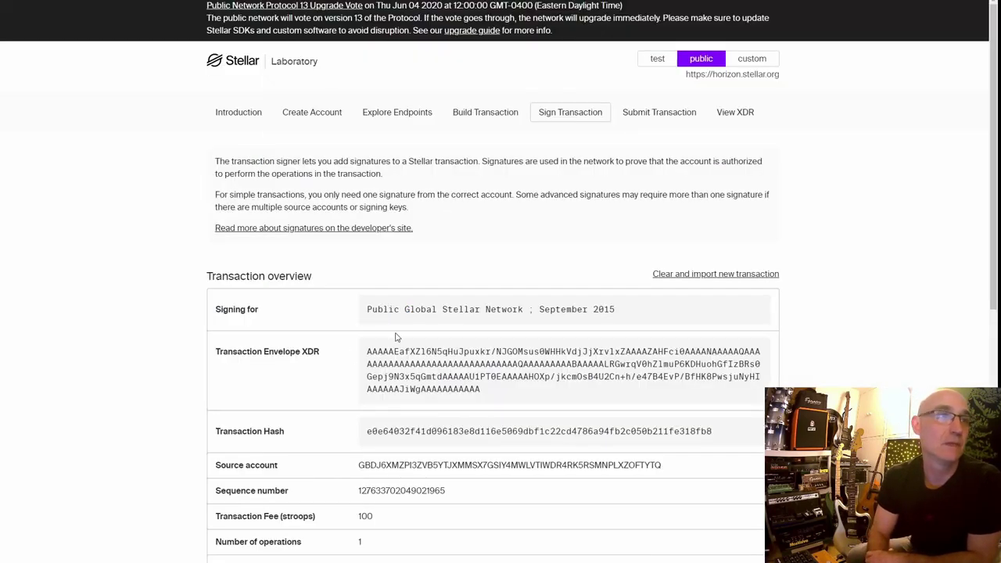
scroll(396, 337, down, 3)
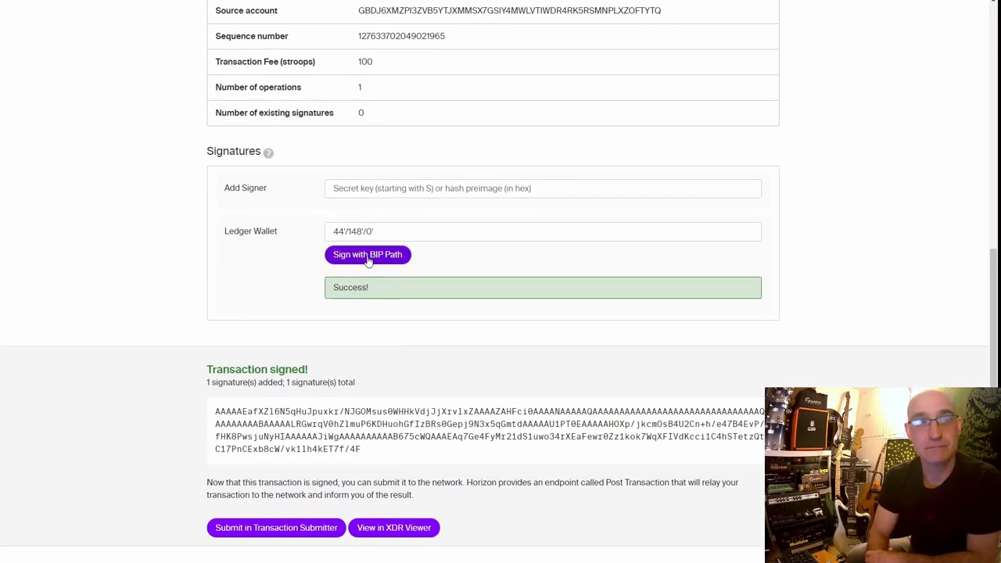
click(367, 256)
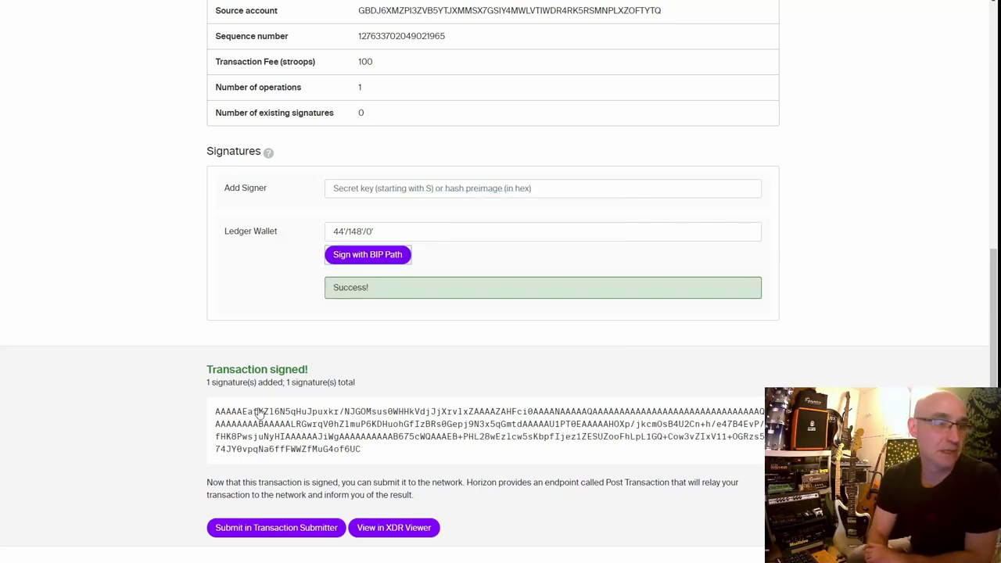
Submit the signed MOOA payment transaction to the public network and review its result and envelope details.
click(266, 532)
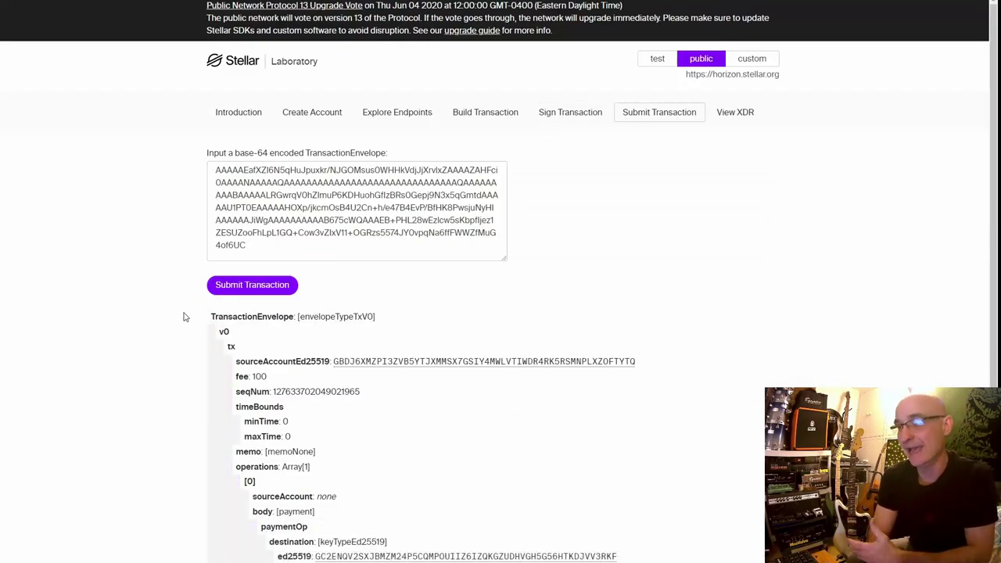
click(234, 286)
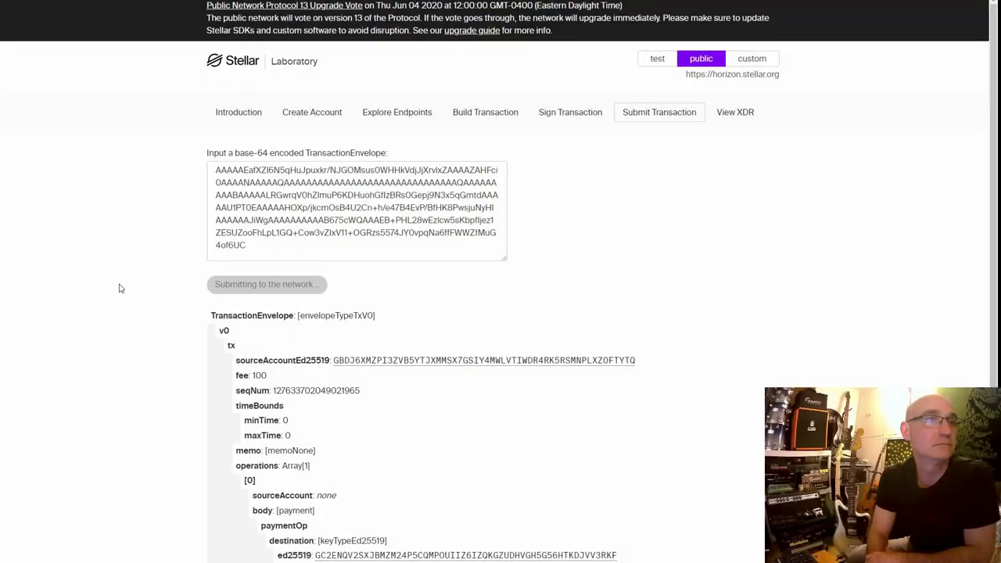
scroll(176, 333, down, 2)
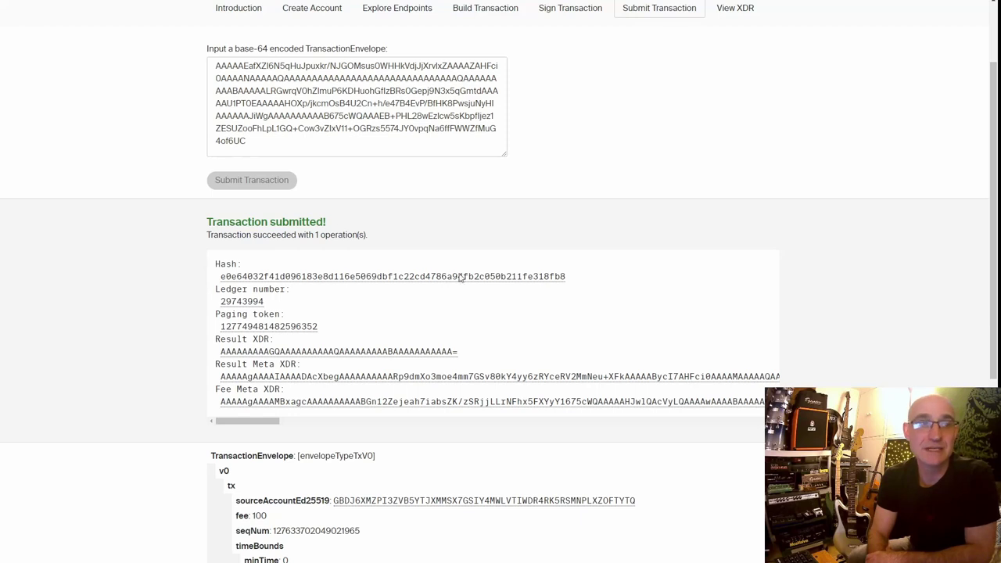
scroll(454, 282, down, 5)
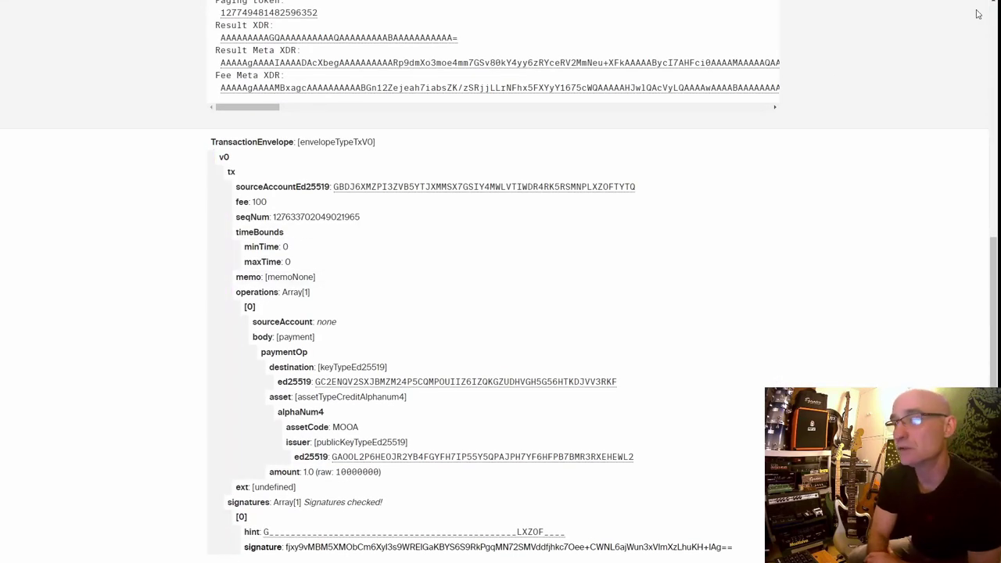